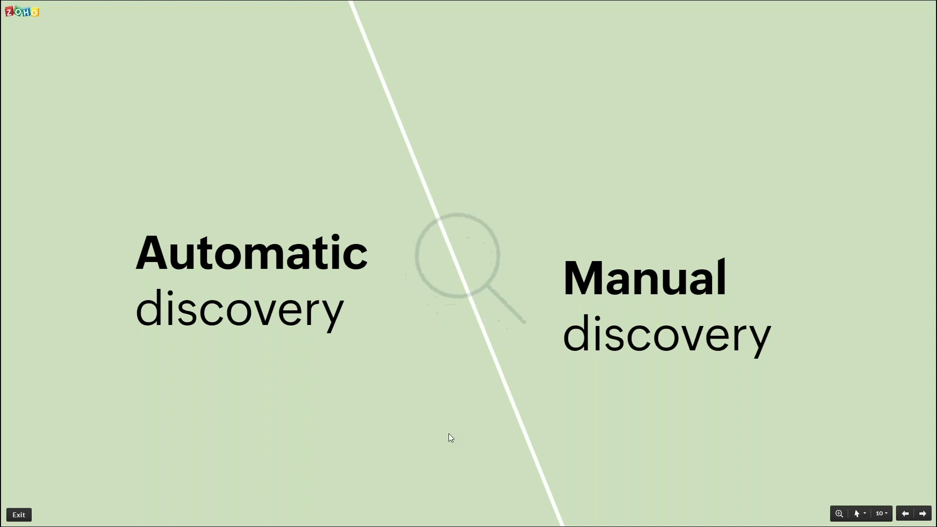
{"action": "left_click", "coordinate": [450, 470]}
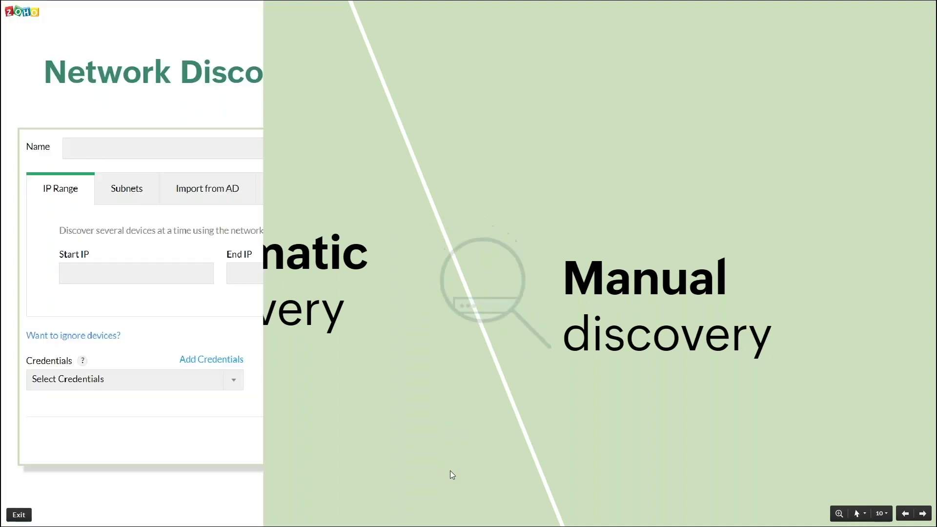
{"action": "left_click", "coordinate": [452, 474]}
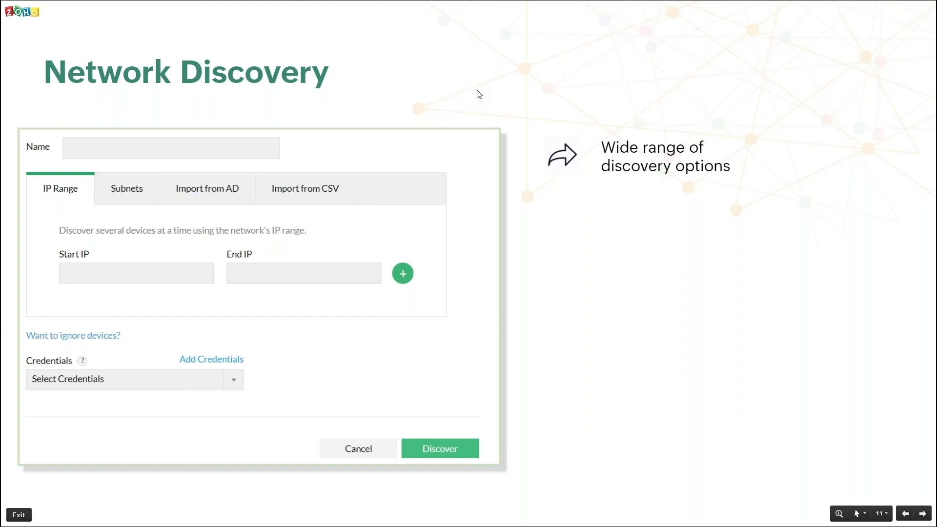
{"action": "left_click", "coordinate": [555, 366]}
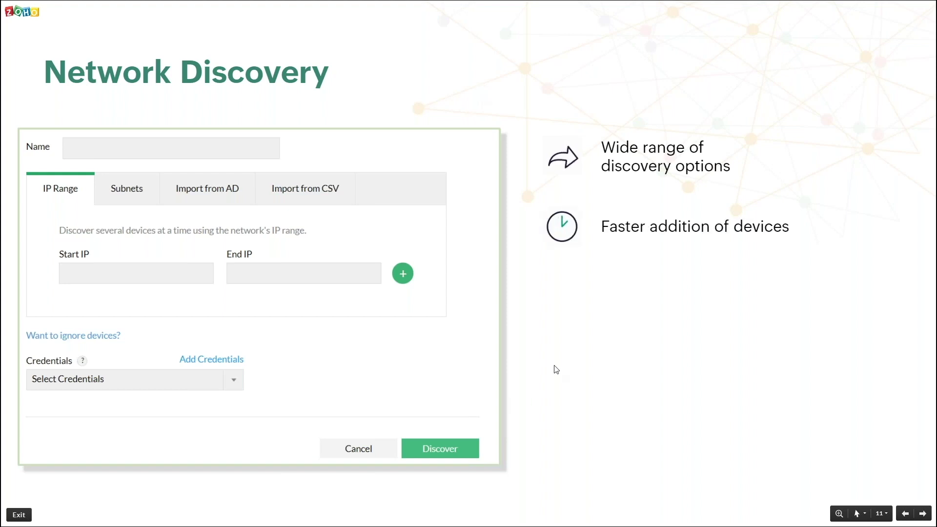
{"action": "left_click", "coordinate": [556, 370]}
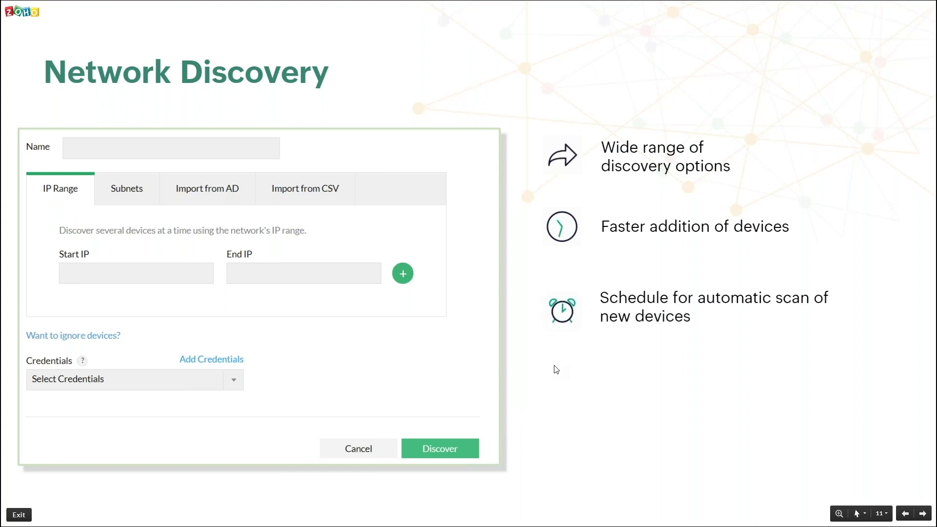
{"action": "left_click", "coordinate": [556, 369]}
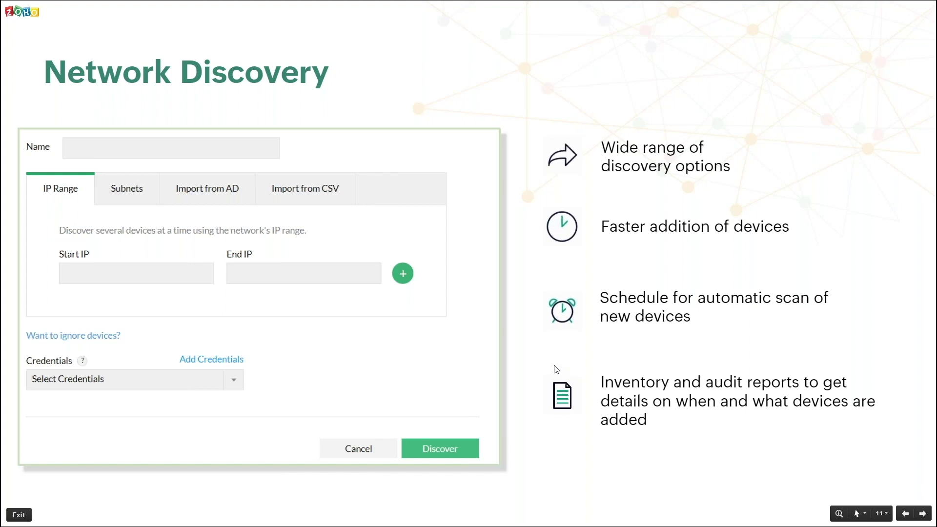
{"action": "left_click", "coordinate": [573, 511]}
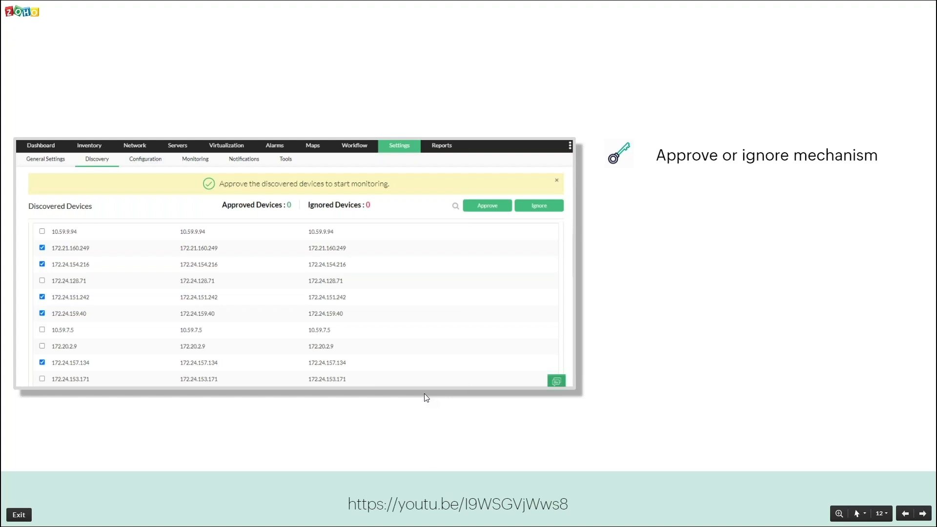
{"action": "left_click", "coordinate": [509, 431]}
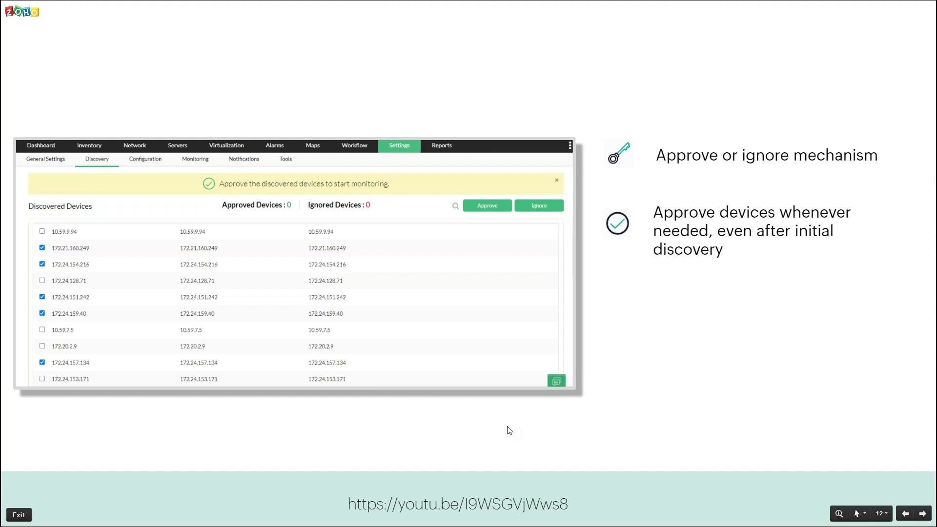
{"action": "left_click", "coordinate": [544, 440]}
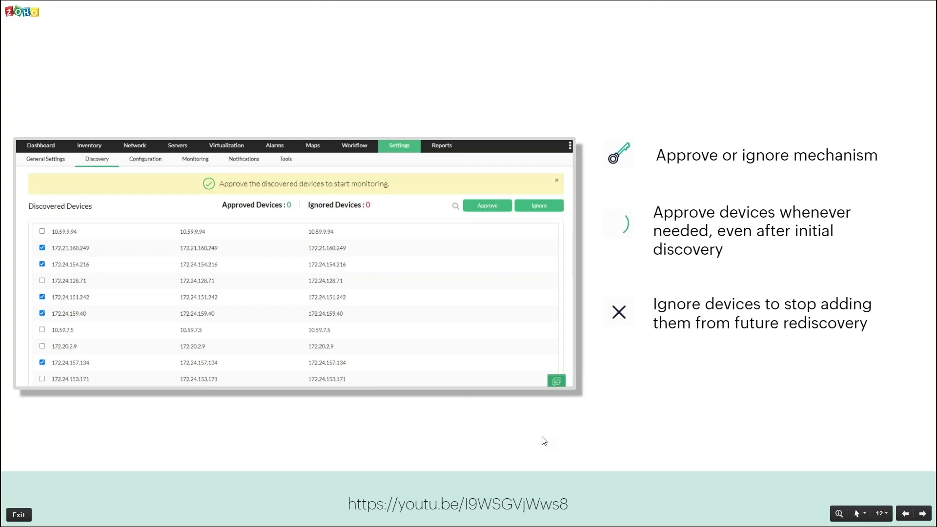
{"action": "key", "text": "Right"}
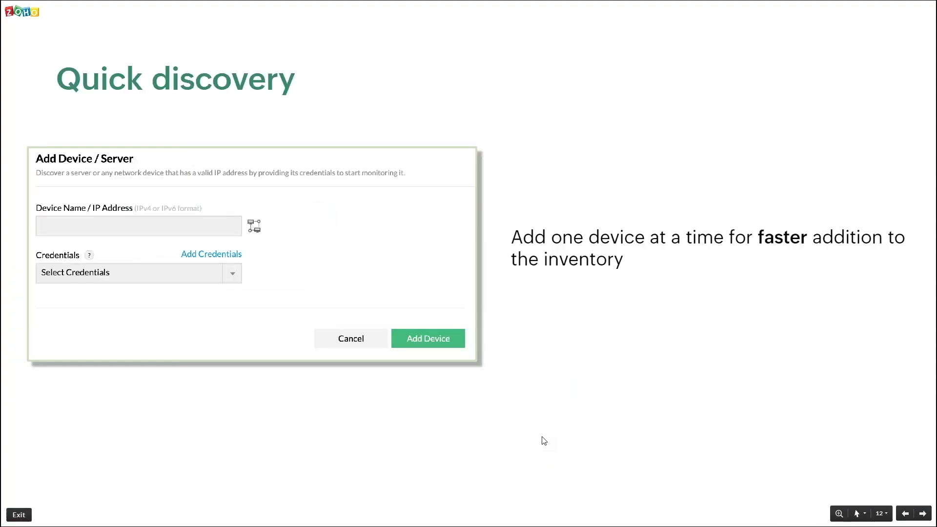
{"action": "key", "text": "Right"}
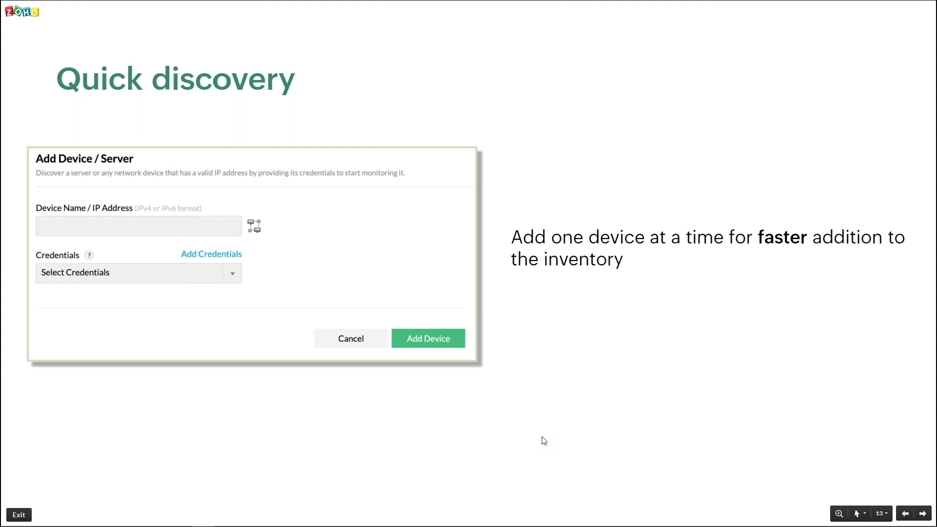
Switch to OpManager and open the discovery Credentials settings page.
{"action": "key", "text": "super+Tab"}
{"action": "left_click", "coordinate": [367, 161]}
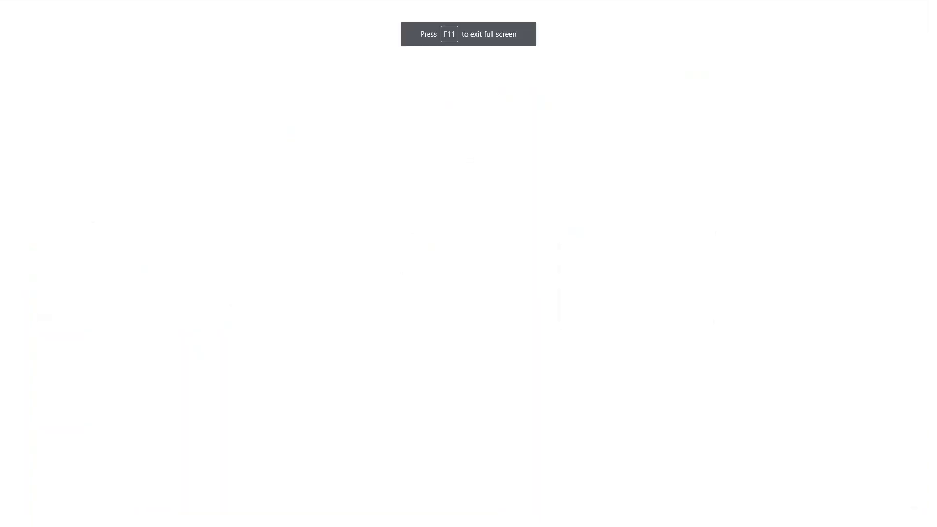
{"action": "left_click", "coordinate": [787, 10]}
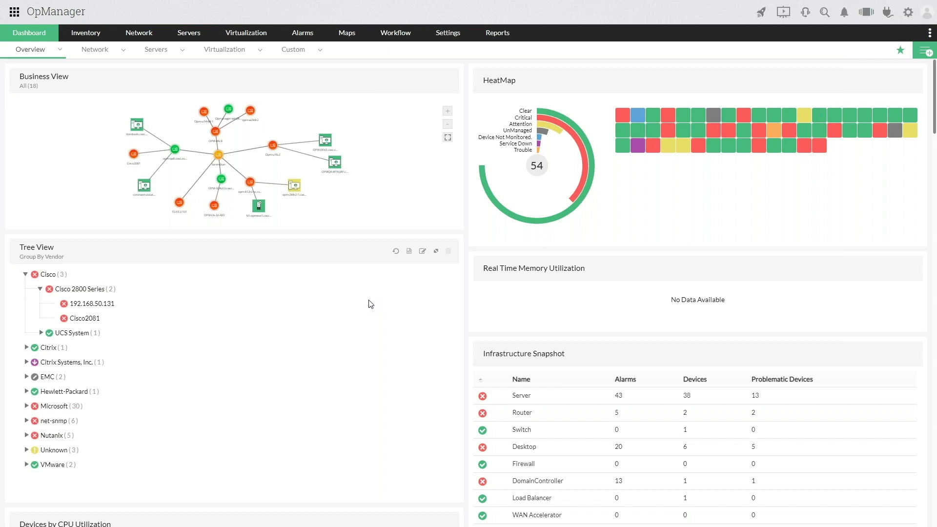
{"action": "mouse_move", "coordinate": [448, 34]}
{"action": "left_click", "coordinate": [448, 32]}
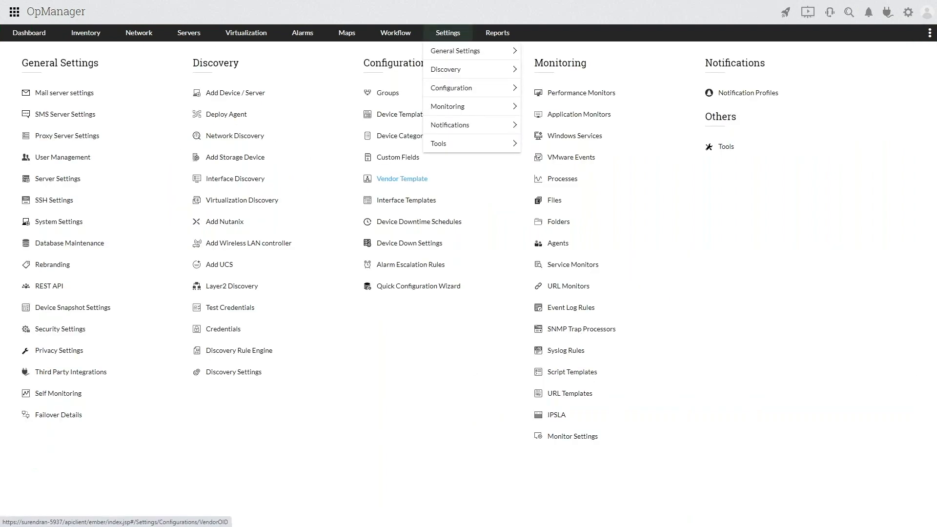
{"action": "left_click", "coordinate": [231, 332]}
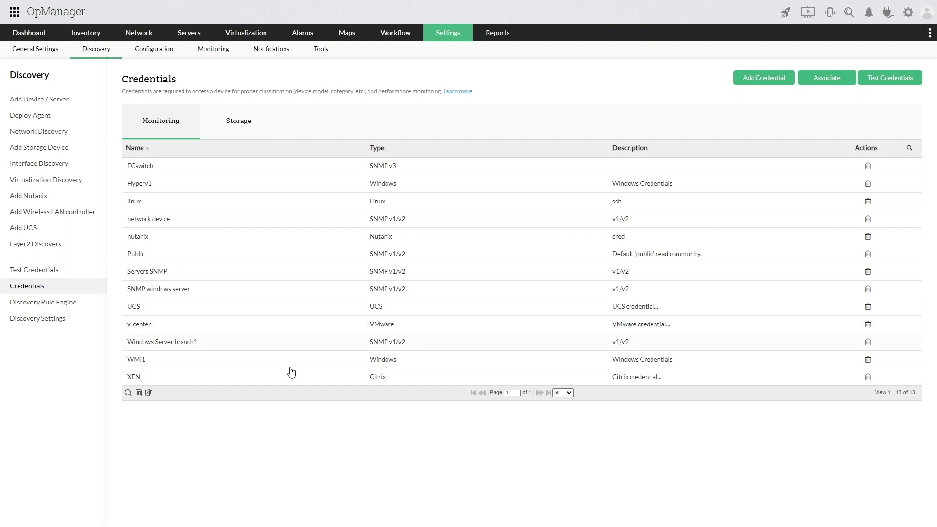
Examine the credential types offered for a new monitoring credential, closing the form without saving.
{"action": "left_click", "coordinate": [760, 81]}
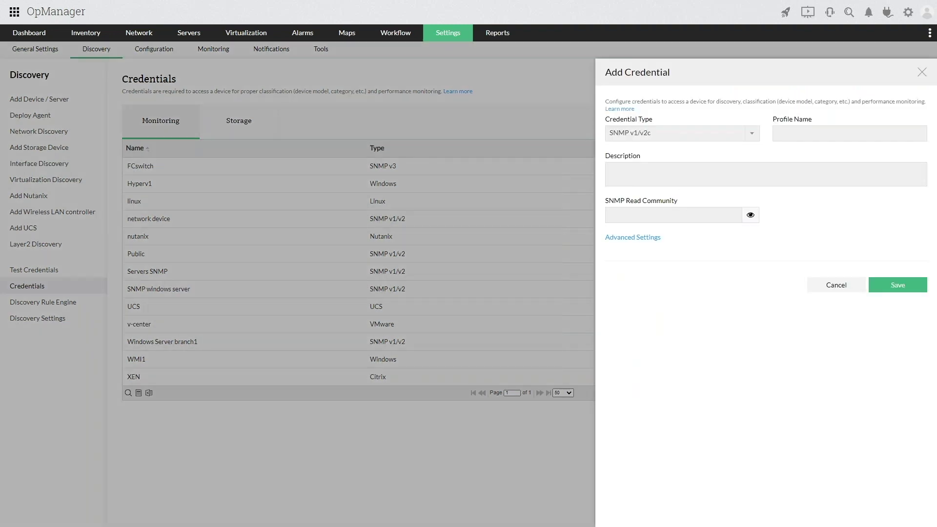
{"action": "left_click", "coordinate": [663, 136]}
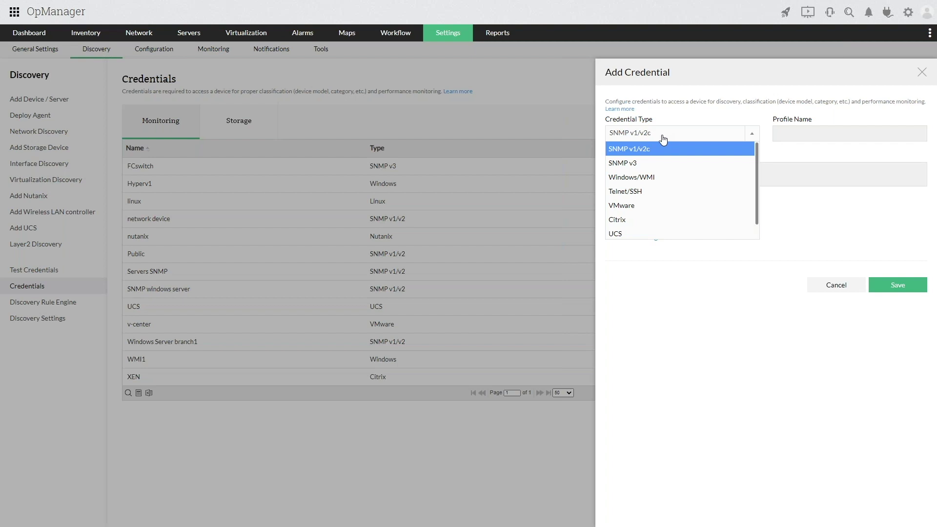
{"action": "left_click", "coordinate": [842, 288]}
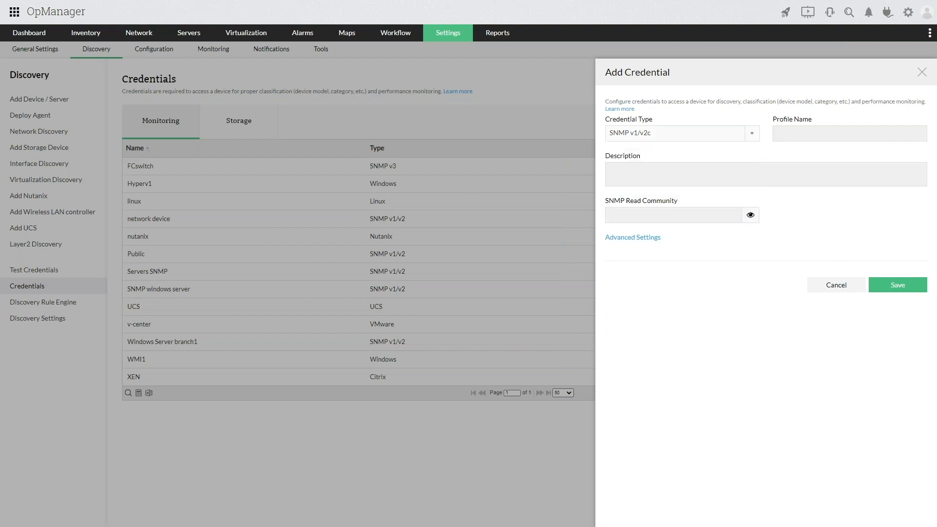
Review the Network Discovery pages for rediscovery, unapproved devices, ignored devices and the discovery report, and return to the discovery list.
{"action": "left_click", "coordinate": [35, 133]}
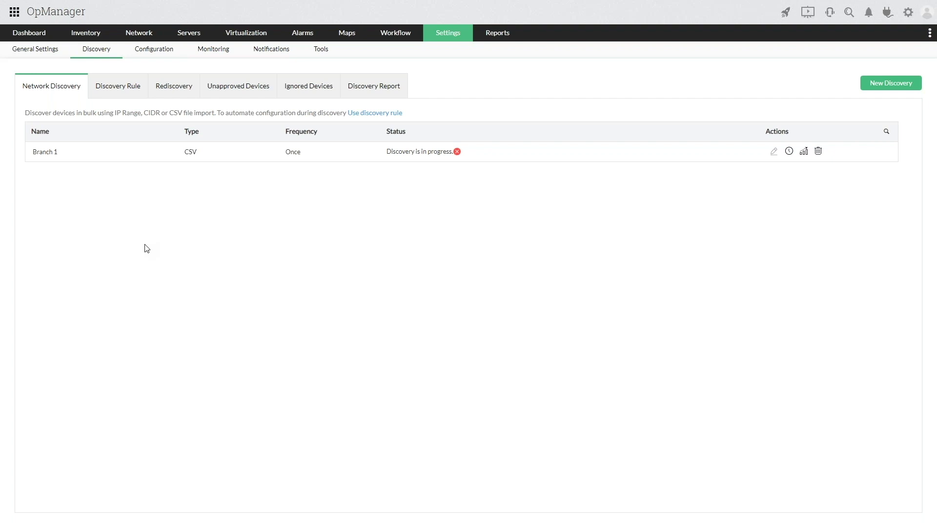
{"action": "left_click", "coordinate": [178, 97]}
{"action": "left_click", "coordinate": [241, 97]}
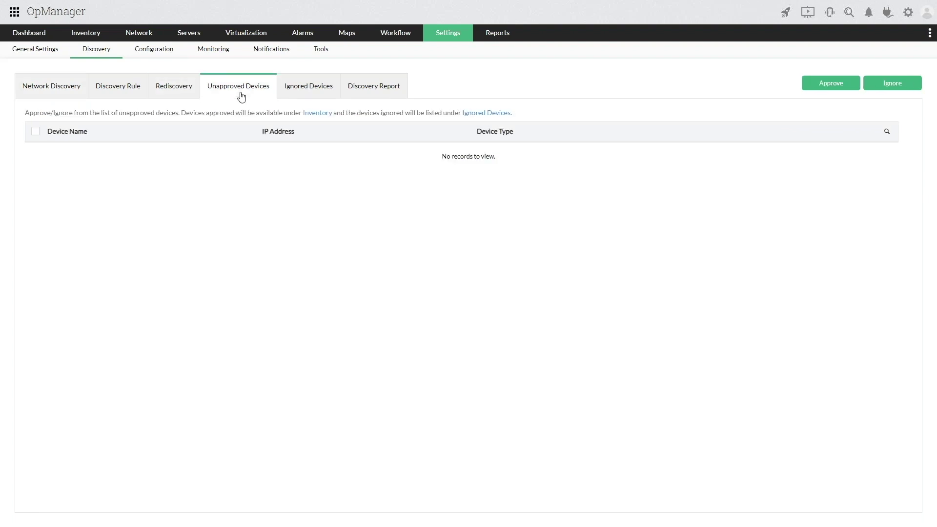
{"action": "left_click", "coordinate": [291, 93]}
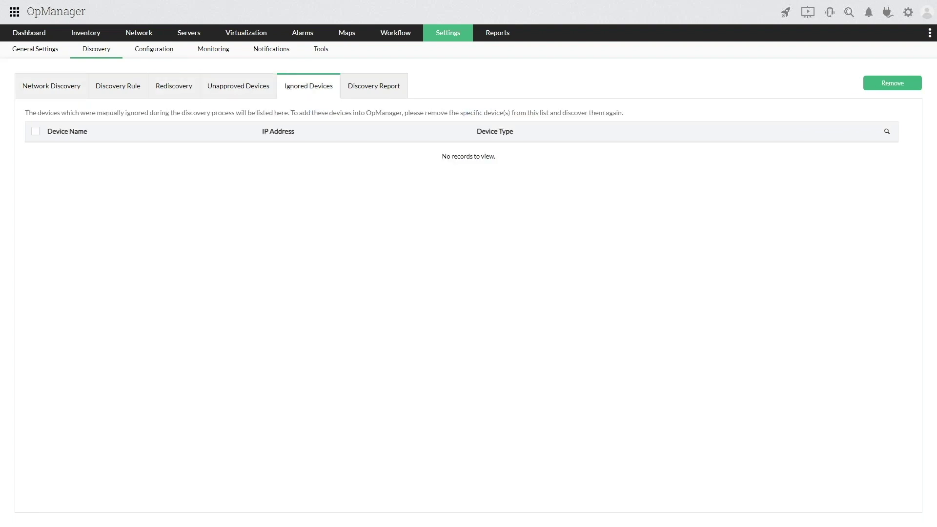
{"action": "left_click", "coordinate": [364, 93]}
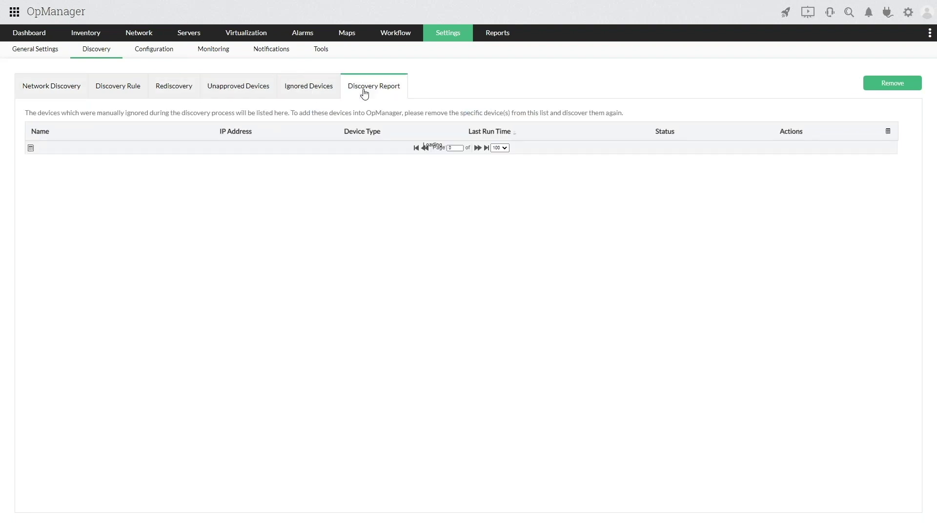
{"action": "left_click", "coordinate": [48, 95]}
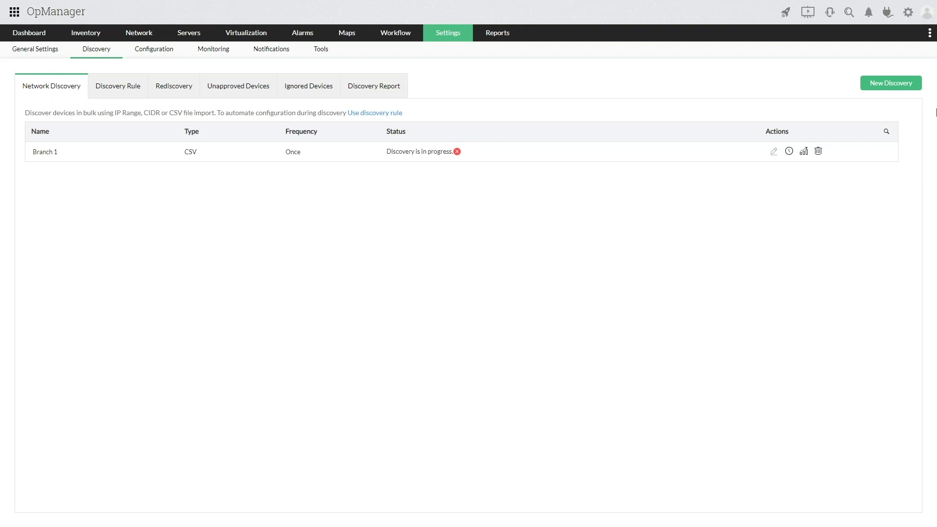
Start a new network discovery that imports devices from CSV and name it Branch 2.
{"action": "left_click", "coordinate": [896, 83]}
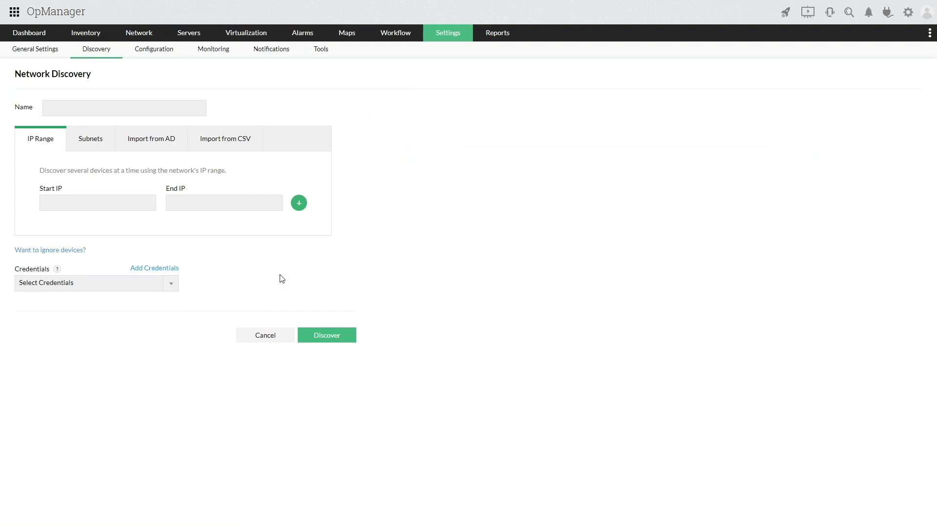
{"action": "left_click", "coordinate": [227, 139]}
{"action": "left_click", "coordinate": [69, 104]}
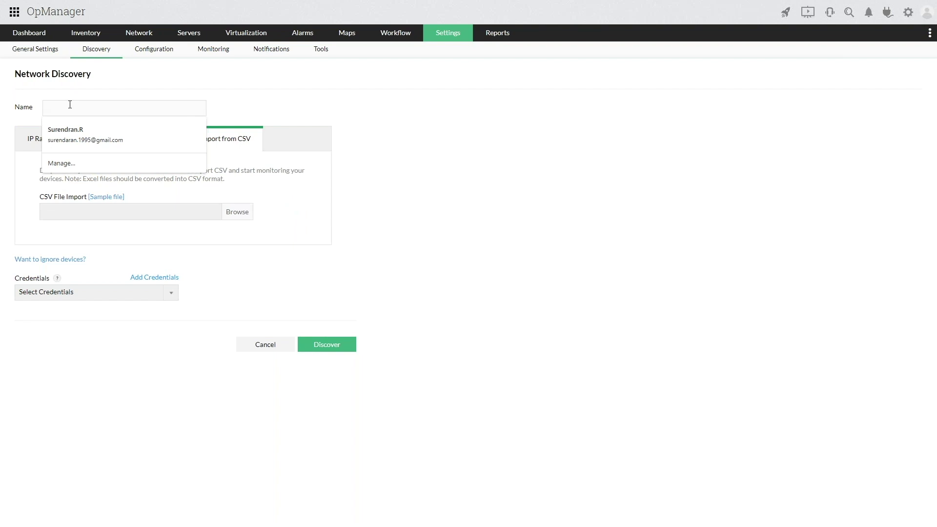
{"action": "type", "text": "Branch 2"}
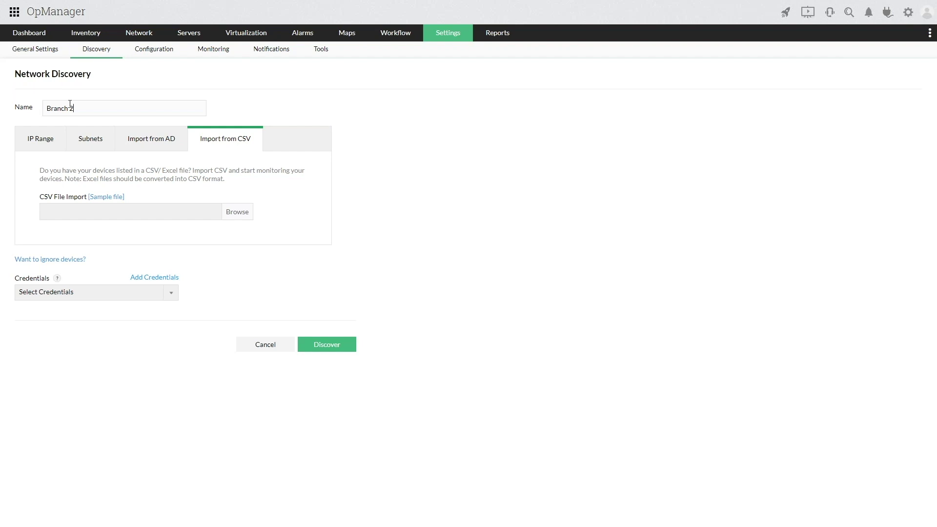
Load Part1 Discovery.csv from the Desktop as the device list for the discovery.
{"action": "left_click", "coordinate": [238, 213]}
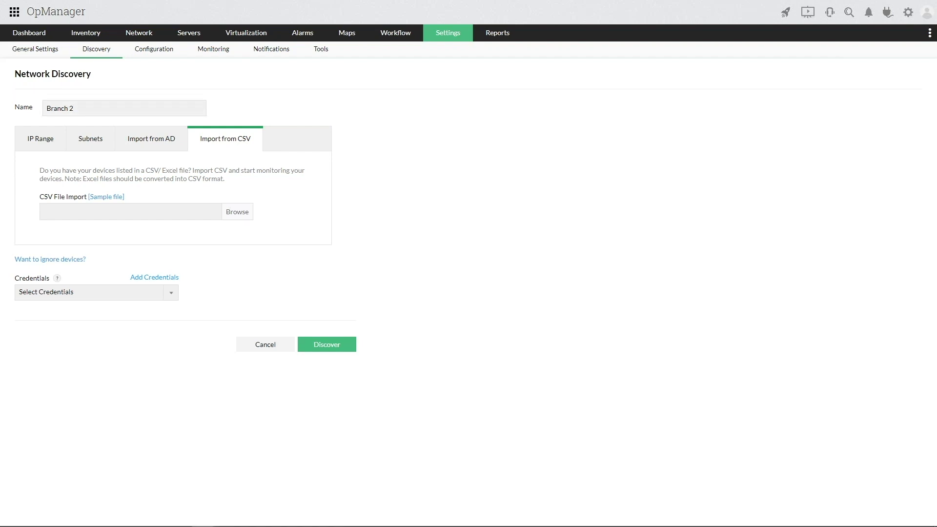
{"action": "left_click", "coordinate": [122, 71]}
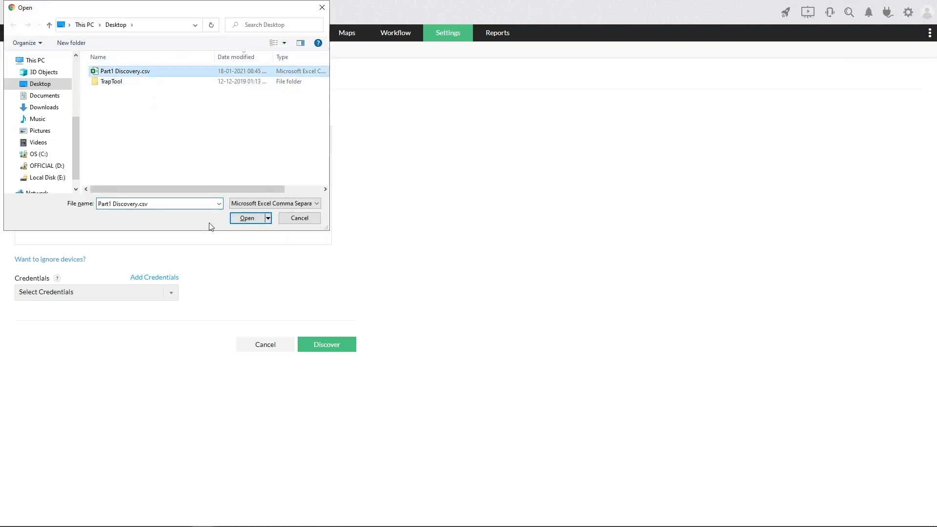
{"action": "left_click", "coordinate": [245, 218]}
Map Device Name/IP, Display Name and Device Type to the CSV columns of the same names and confirm the mapping.
{"action": "left_click", "coordinate": [793, 121]}
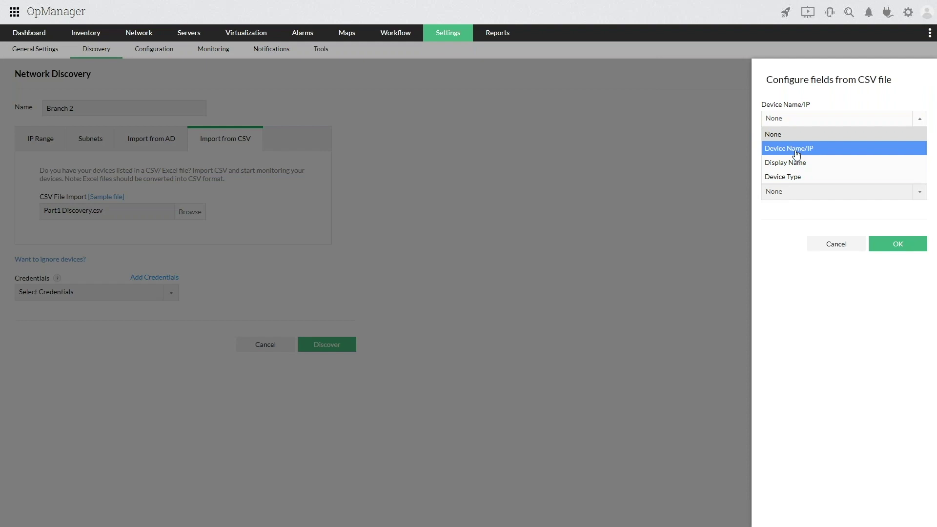
{"action": "left_click", "coordinate": [796, 154]}
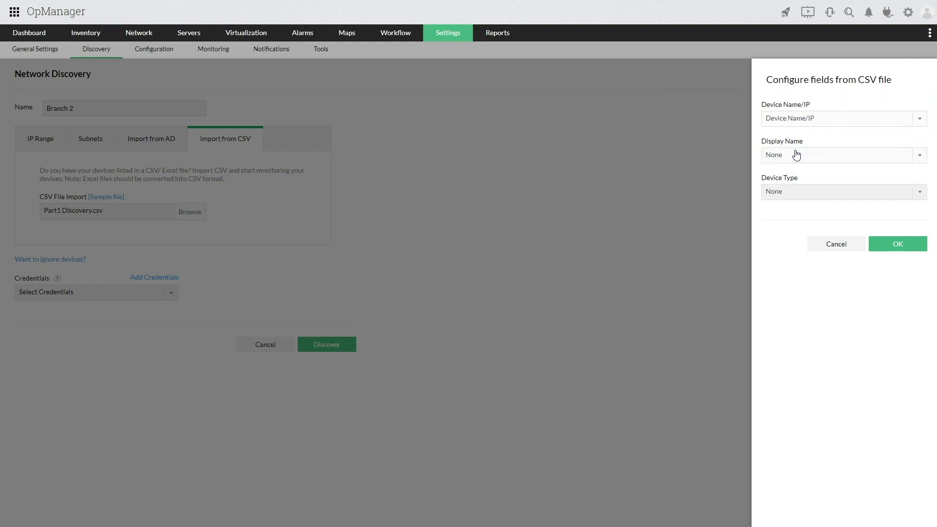
{"action": "left_click", "coordinate": [778, 157]}
{"action": "left_click", "coordinate": [784, 198]}
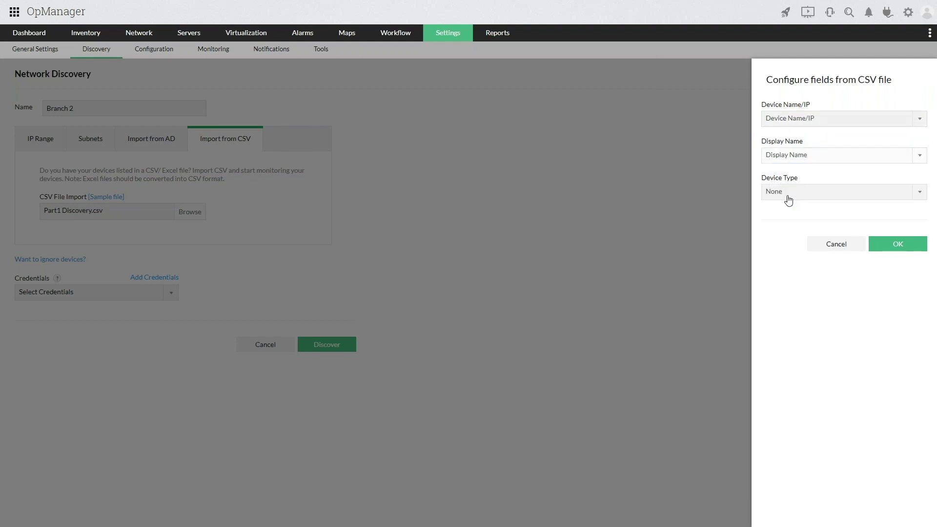
{"action": "left_click", "coordinate": [788, 193]}
{"action": "left_click", "coordinate": [789, 250]}
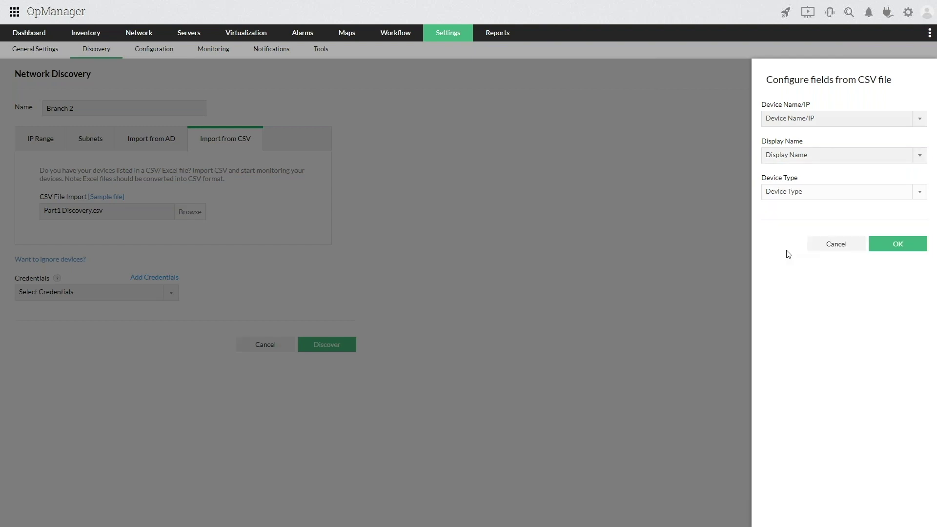
{"action": "left_click", "coordinate": [881, 248]}
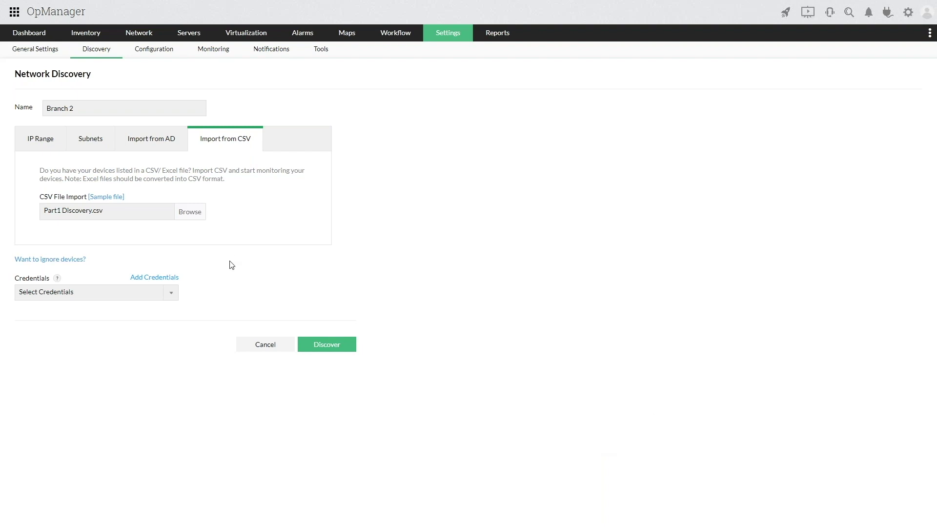
Select the Hyperv1, WMI1, Public, network device and SNMP windows server credentials for the Branch 2 discovery.
{"action": "left_click", "coordinate": [166, 297]}
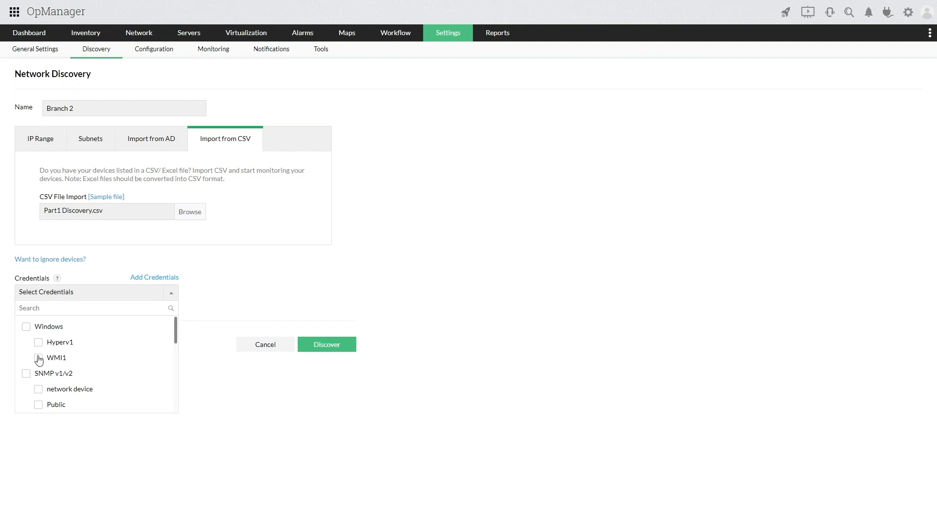
{"action": "scroll", "coordinate": [44, 371], "scroll_direction": "down", "scroll_amount": 3}
{"action": "scroll", "coordinate": [43, 359], "scroll_direction": "down", "scroll_amount": 1}
{"action": "scroll", "coordinate": [44, 357], "scroll_direction": "up", "scroll_amount": 4}
{"action": "left_click", "coordinate": [38, 342]}
{"action": "left_click", "coordinate": [38, 357]}
{"action": "left_click", "coordinate": [38, 404]}
{"action": "left_click", "coordinate": [38, 389]}
{"action": "scroll", "coordinate": [39, 389], "scroll_direction": "down", "scroll_amount": 2}
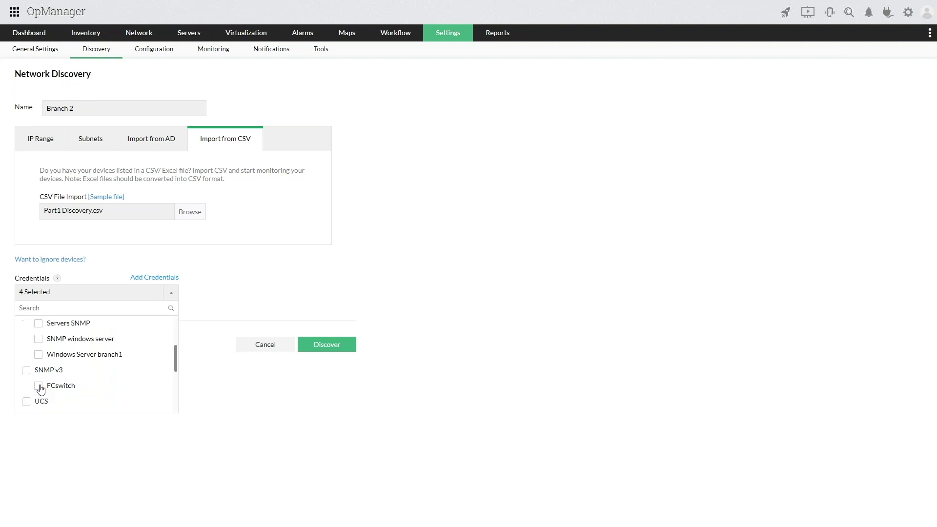
{"action": "left_click", "coordinate": [39, 338]}
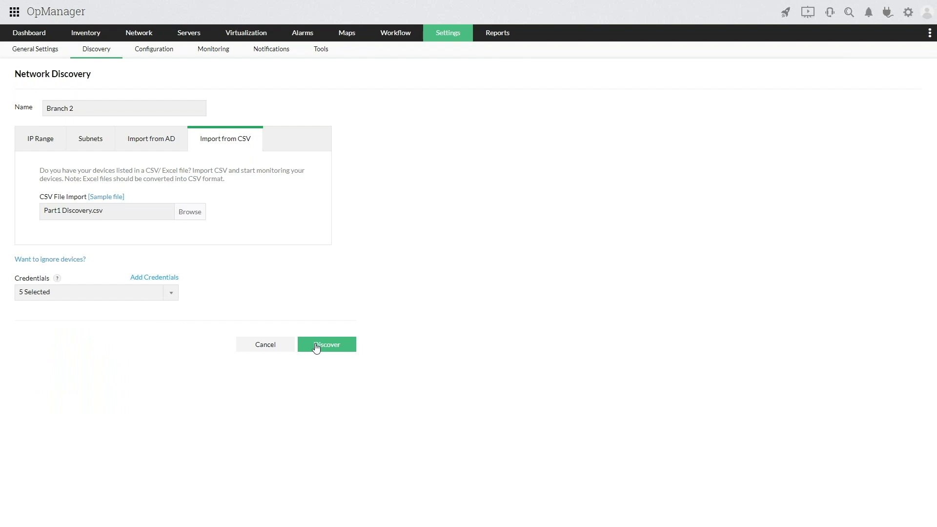
Switch to the OpManager window with the discovery results and review the devices in the VMware, net-snmp, Microsoft, Unknown and Existing Devices groups.
{"action": "key", "text": "super+Tab"}
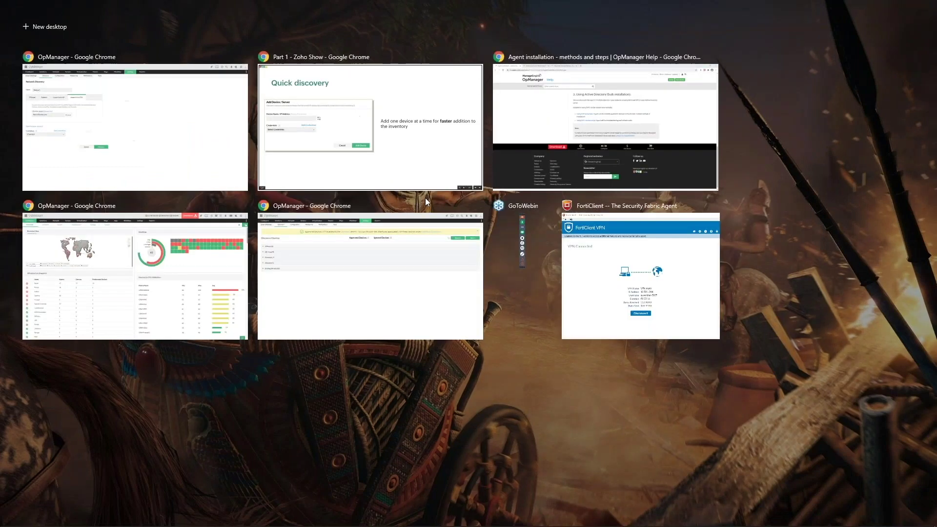
{"action": "left_click", "coordinate": [381, 293]}
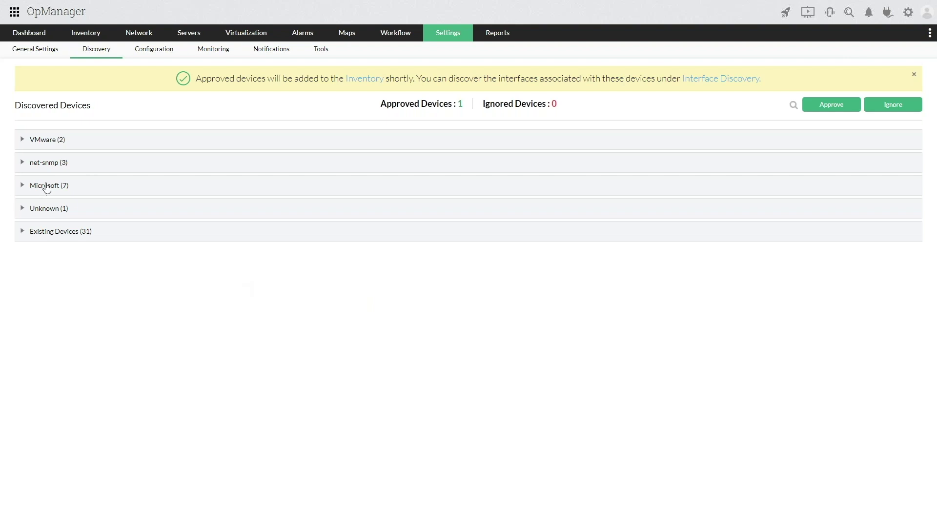
{"action": "left_click", "coordinate": [23, 140]}
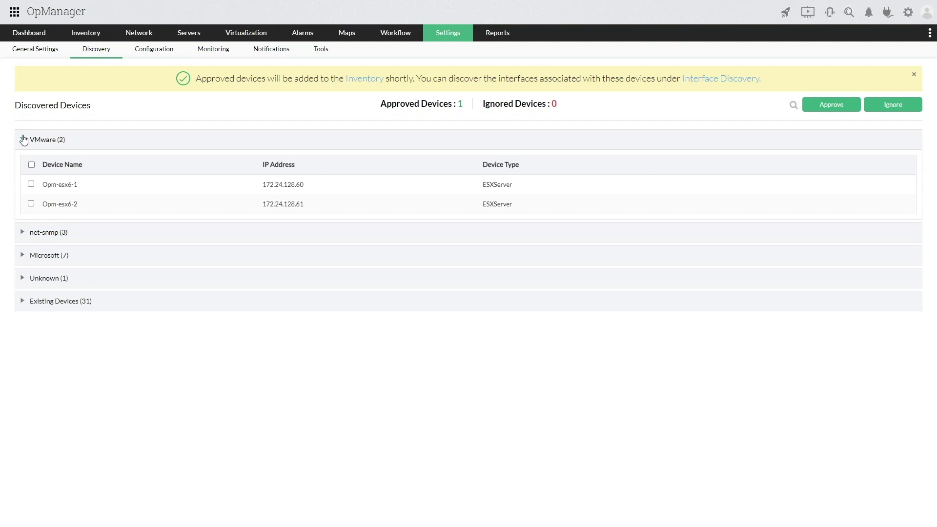
{"action": "left_click", "coordinate": [22, 232]}
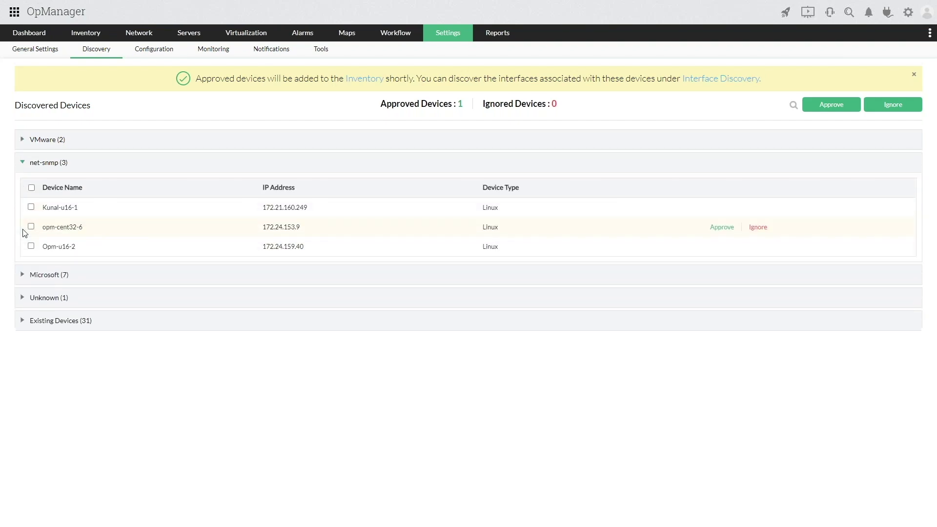
{"action": "left_click", "coordinate": [21, 275]}
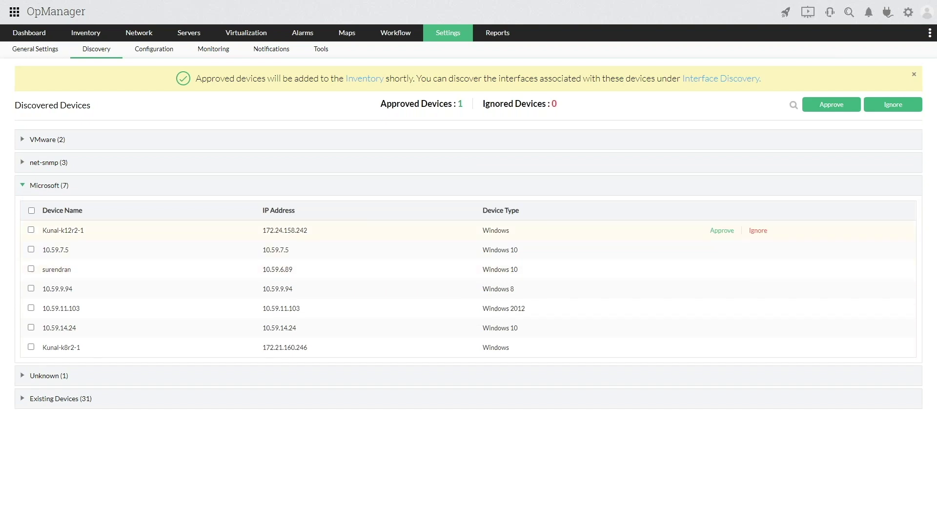
{"action": "left_click", "coordinate": [21, 376]}
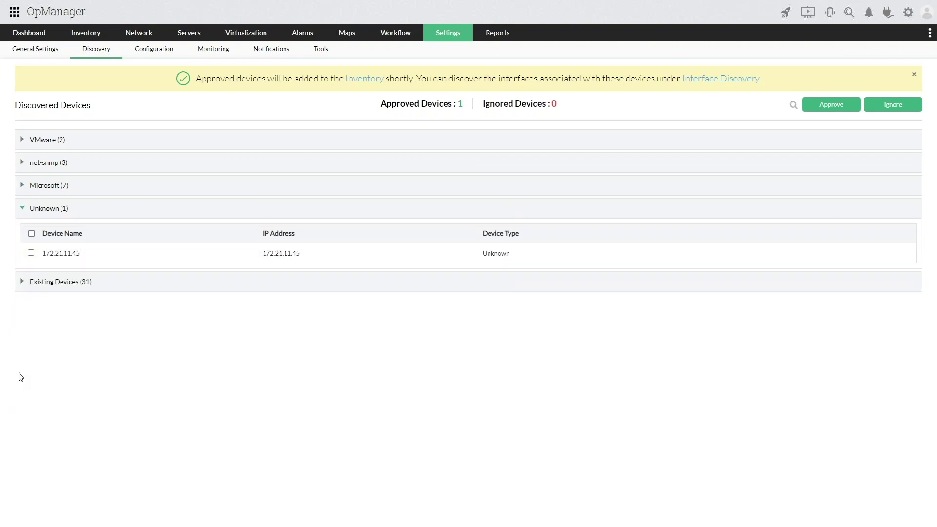
{"action": "left_click", "coordinate": [21, 283]}
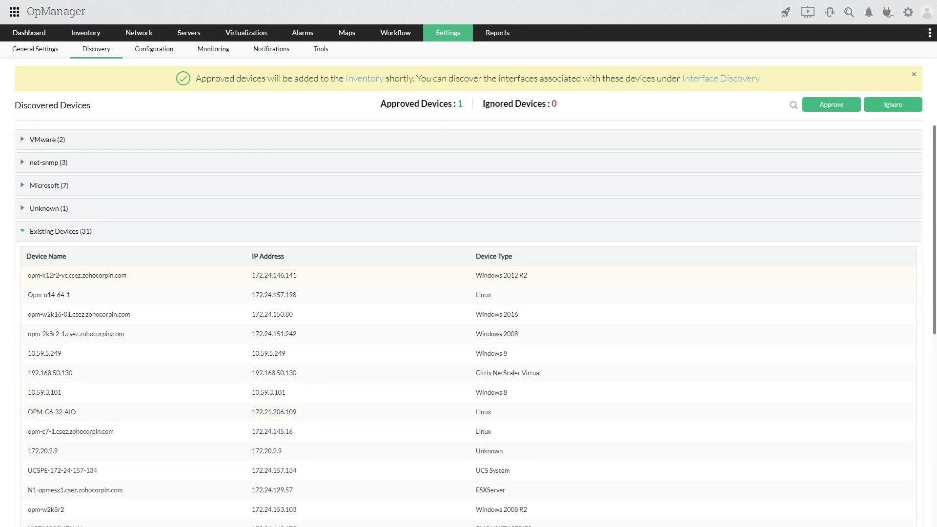
In the Microsoft group, approve device 10.59.7.5, ignore device 10.59.14.24, and select all the remaining devices.
{"action": "left_click", "coordinate": [22, 185]}
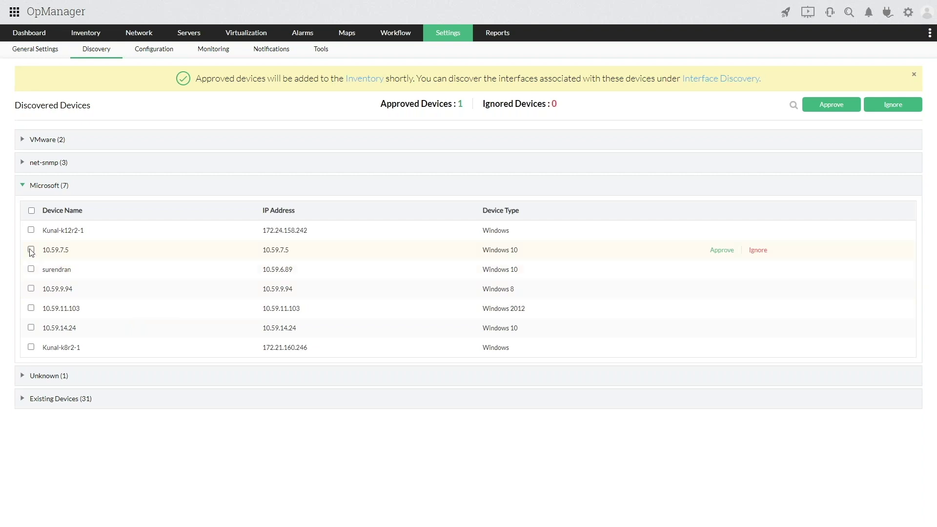
{"action": "left_click", "coordinate": [725, 251]}
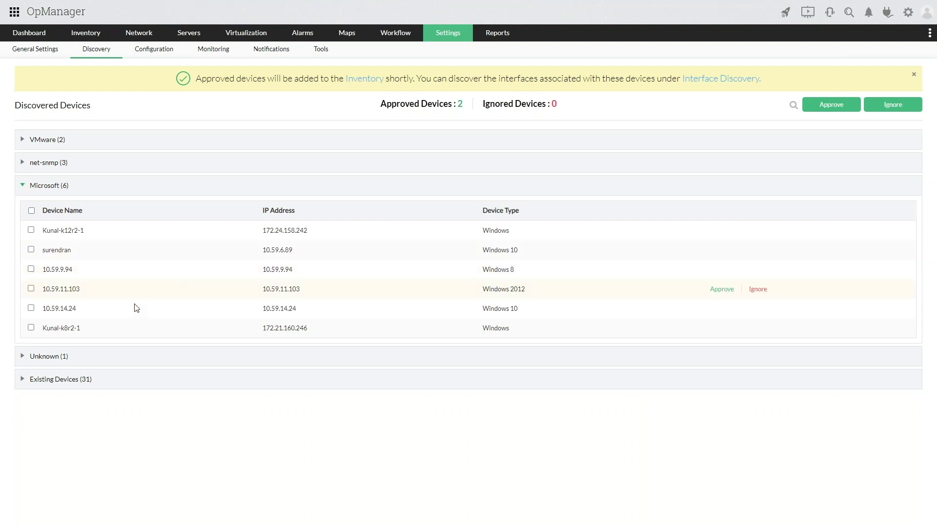
{"action": "left_click", "coordinate": [31, 308]}
{"action": "left_click", "coordinate": [756, 309]}
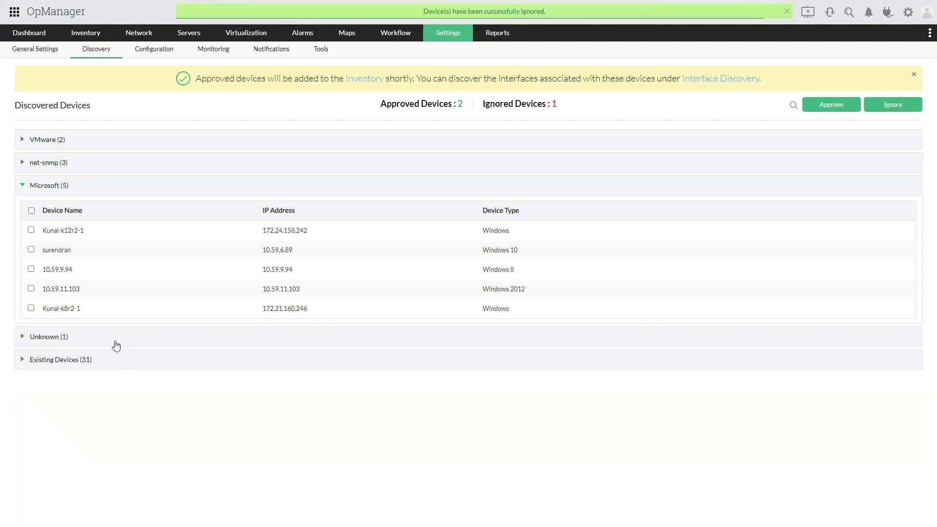
{"action": "left_click", "coordinate": [32, 212]}
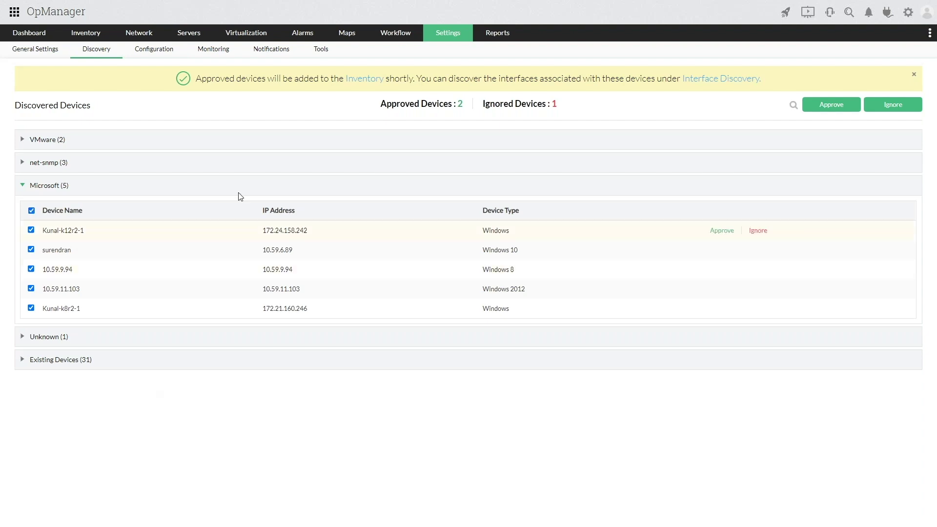
Leave the discovery results and start adding a single device with the IP address 172.24.157.134.
{"action": "left_click", "coordinate": [167, 108]}
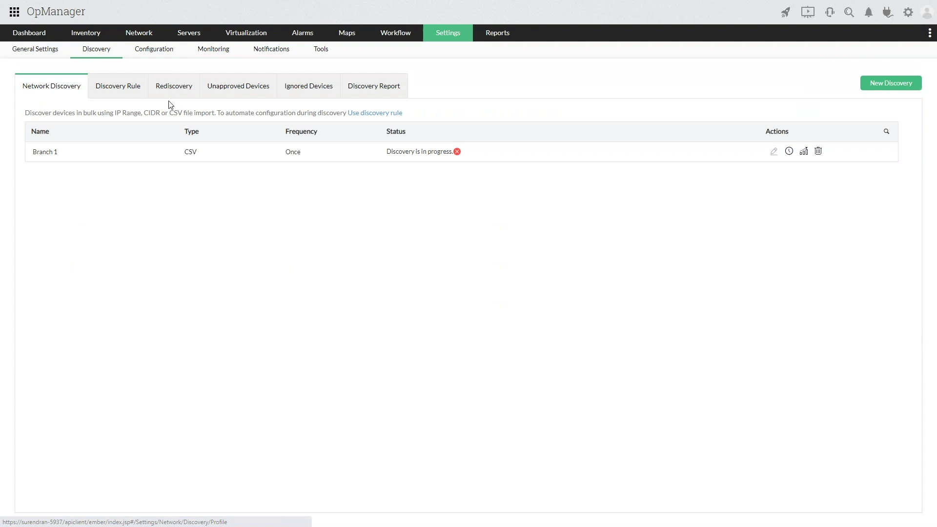
{"action": "left_click", "coordinate": [448, 33]}
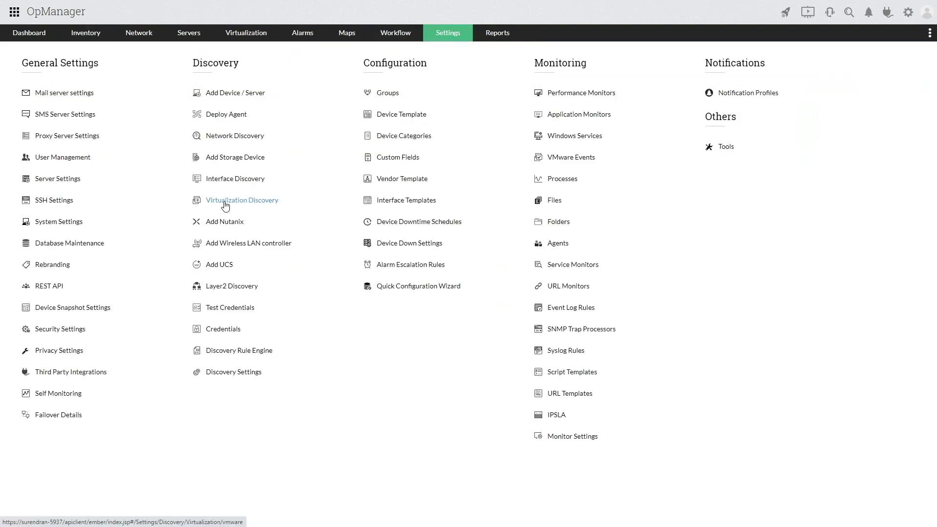
{"action": "left_click", "coordinate": [236, 93]}
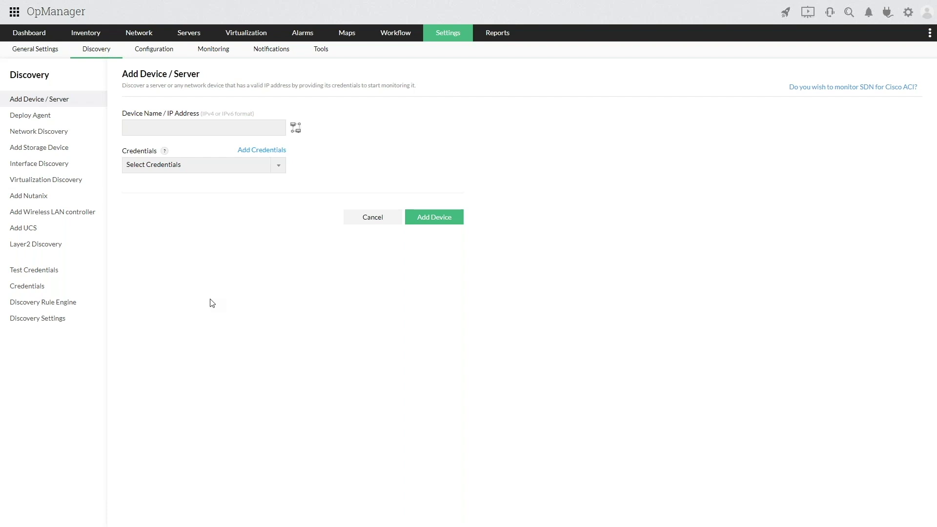
{"action": "left_click", "coordinate": [200, 132]}
{"action": "type", "text": "172.24.157.134"}
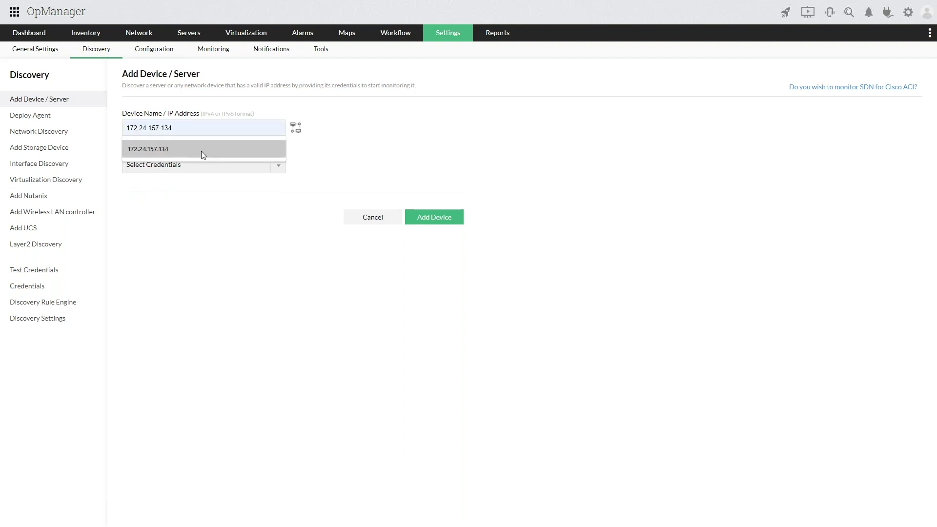
{"action": "left_click", "coordinate": [203, 150]}
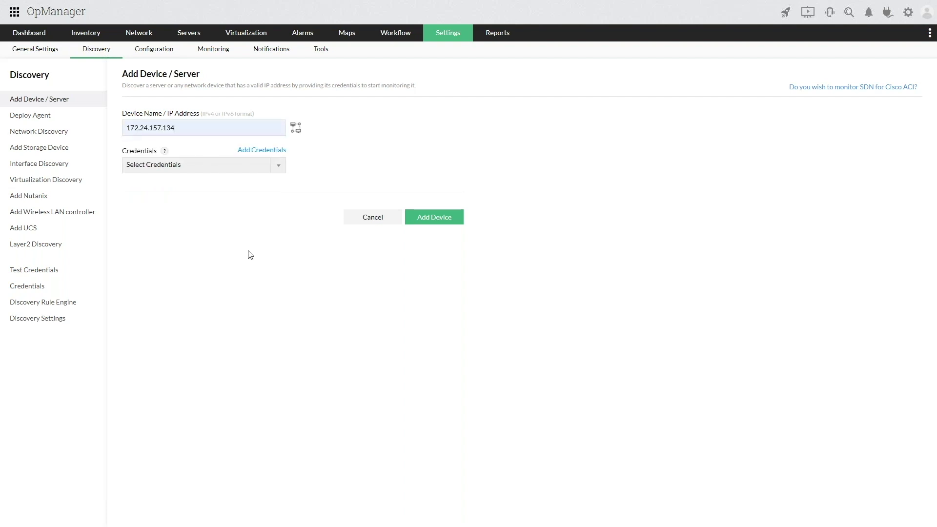
Assign the Public SNMP v1/v2 credential to the device and add it.
{"action": "left_click", "coordinate": [219, 170]}
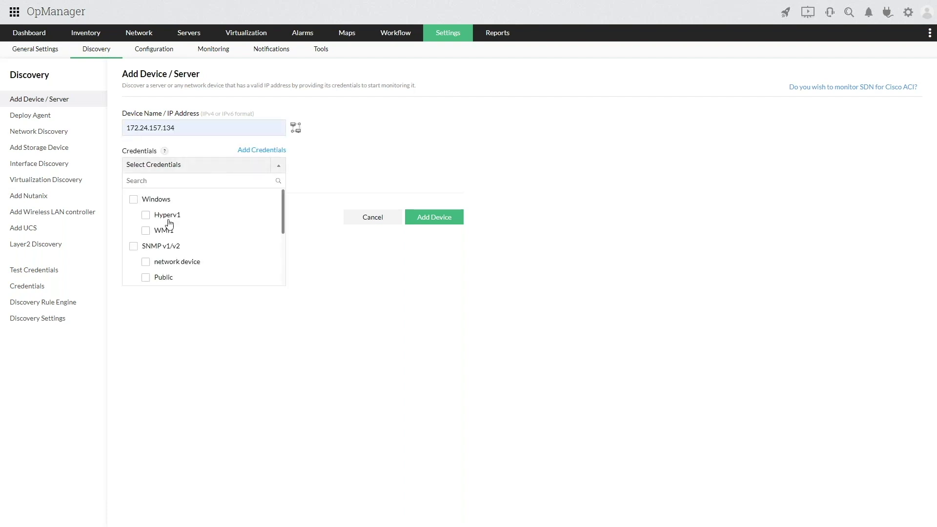
{"action": "left_click", "coordinate": [161, 278]}
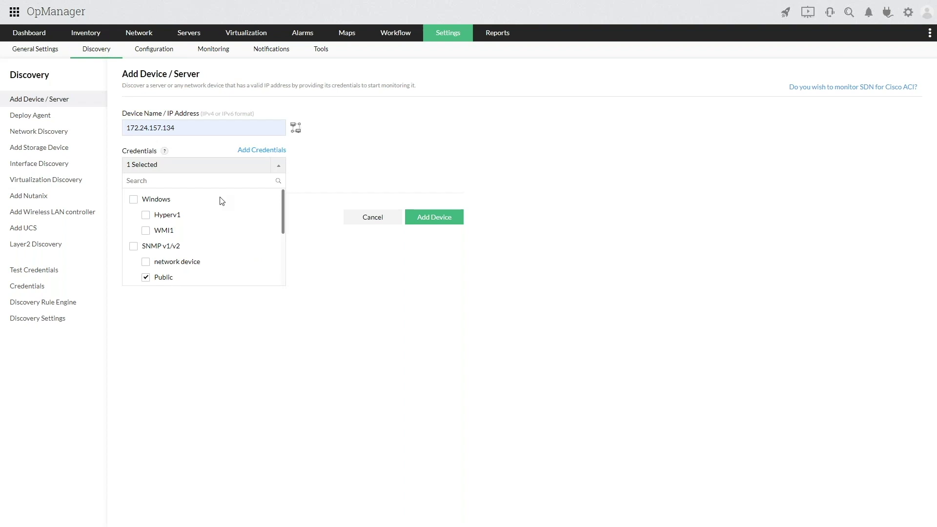
{"action": "left_click", "coordinate": [271, 171]}
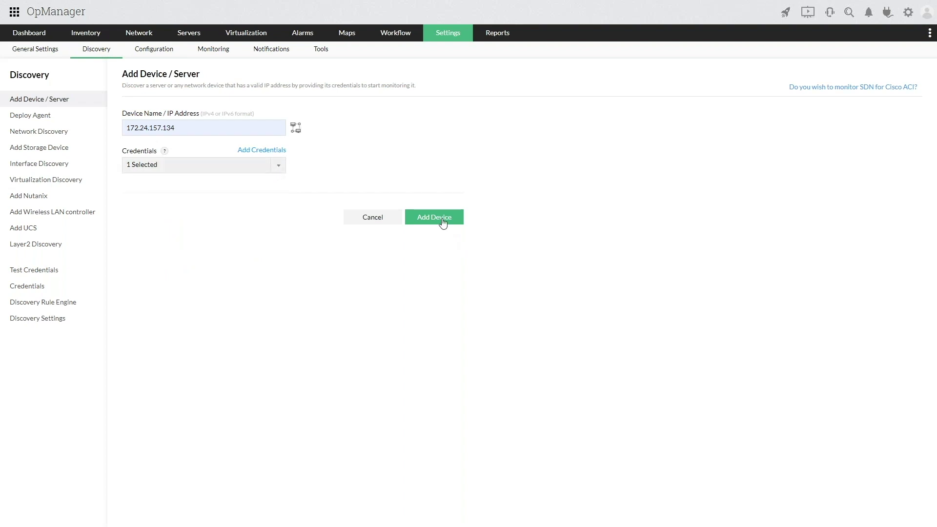
{"action": "left_click", "coordinate": [443, 223]}
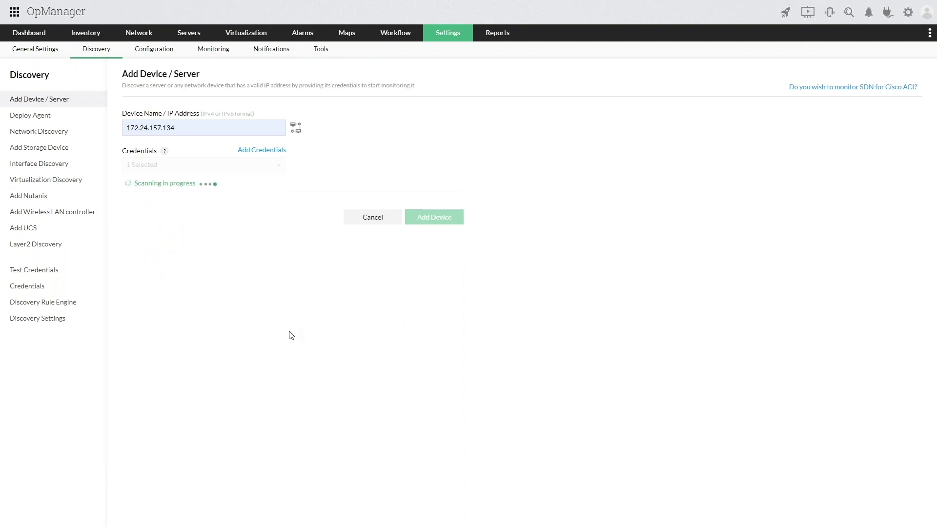
Switch to the Zoho Show presentation and advance to the first point of the Deploy Agent Monitoring slide.
{"action": "key", "text": "super+Tab"}
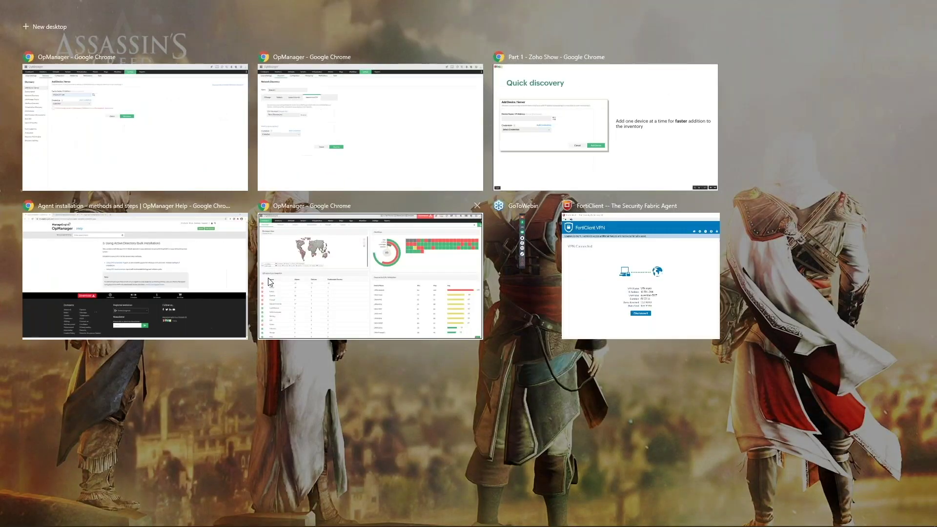
{"action": "left_click", "coordinate": [546, 129]}
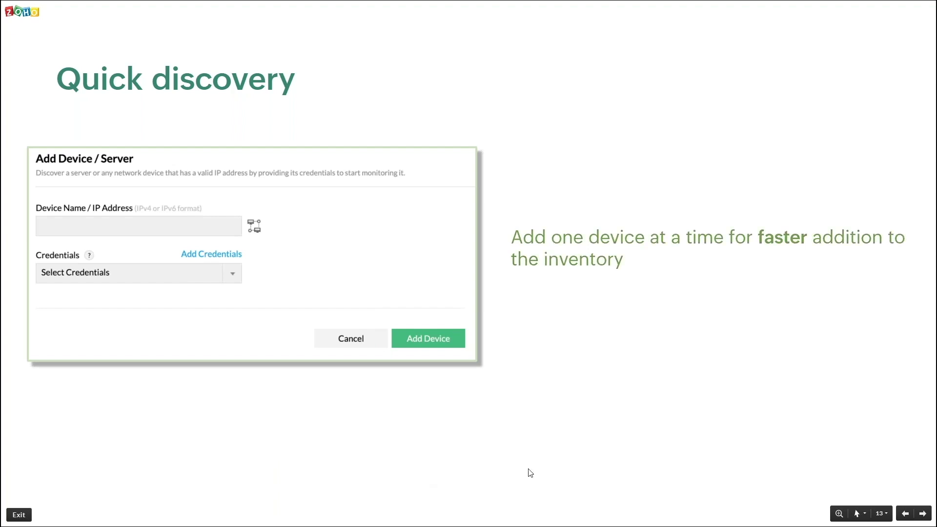
{"action": "key", "text": "Right"}
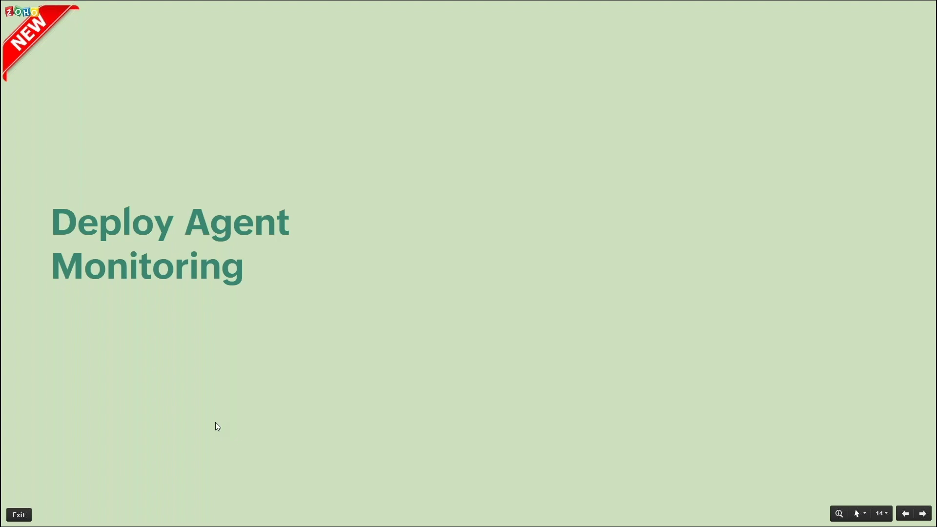
{"action": "left_click", "coordinate": [257, 423]}
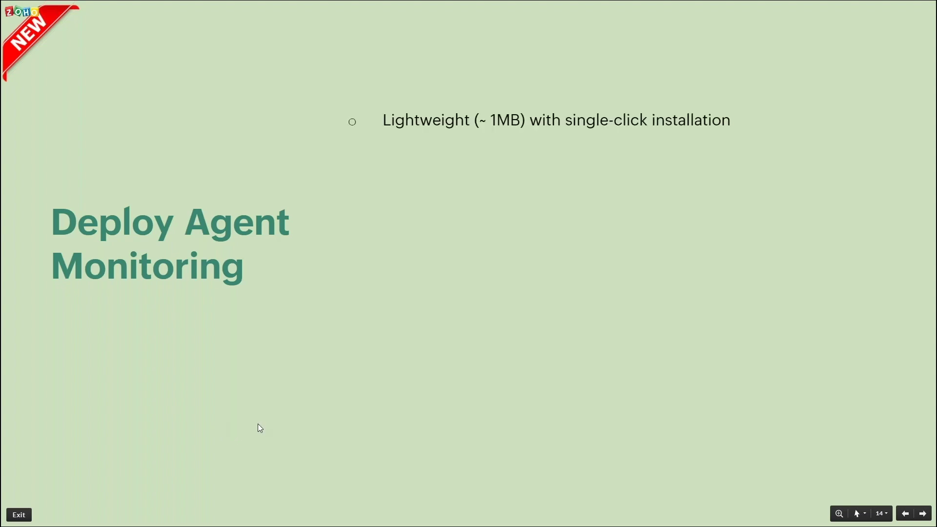
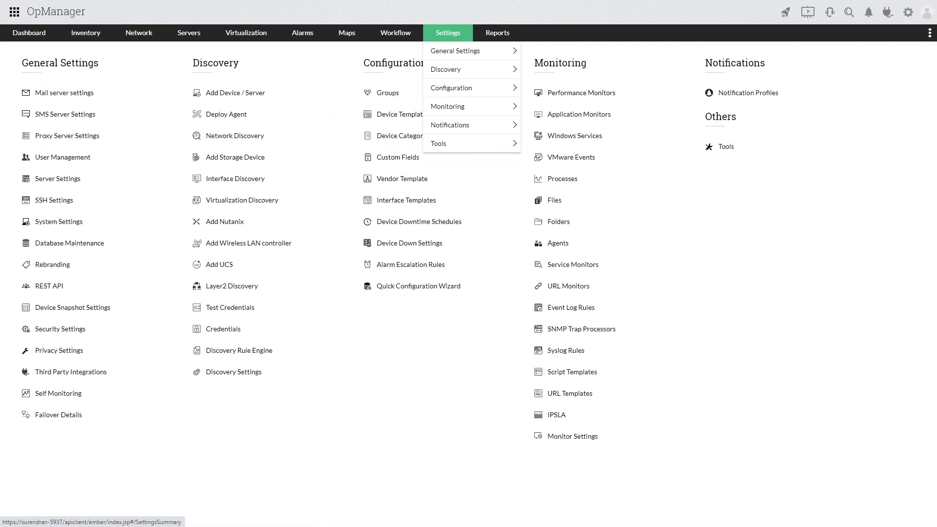
Open the agent deployment settings and enable remote push using saved credential profiles.
{"action": "left_click", "coordinate": [222, 115]}
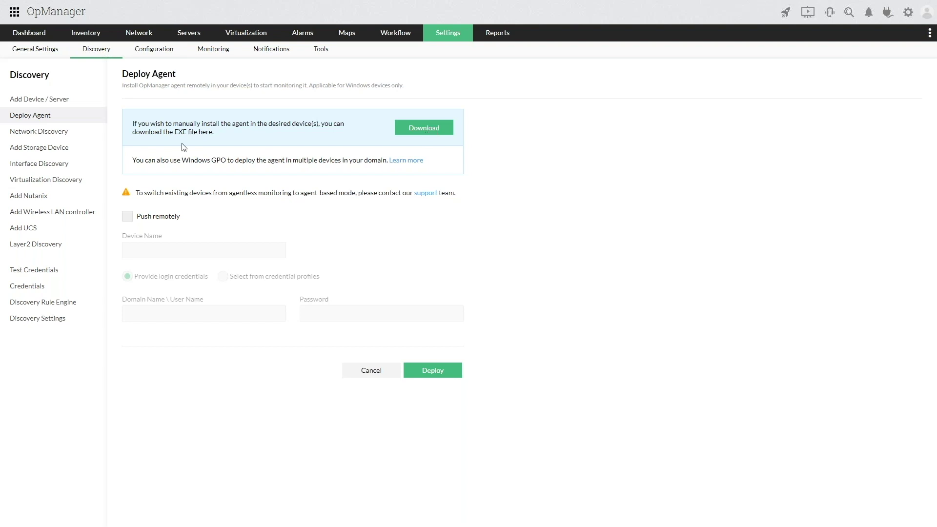
{"action": "left_click", "coordinate": [137, 217]}
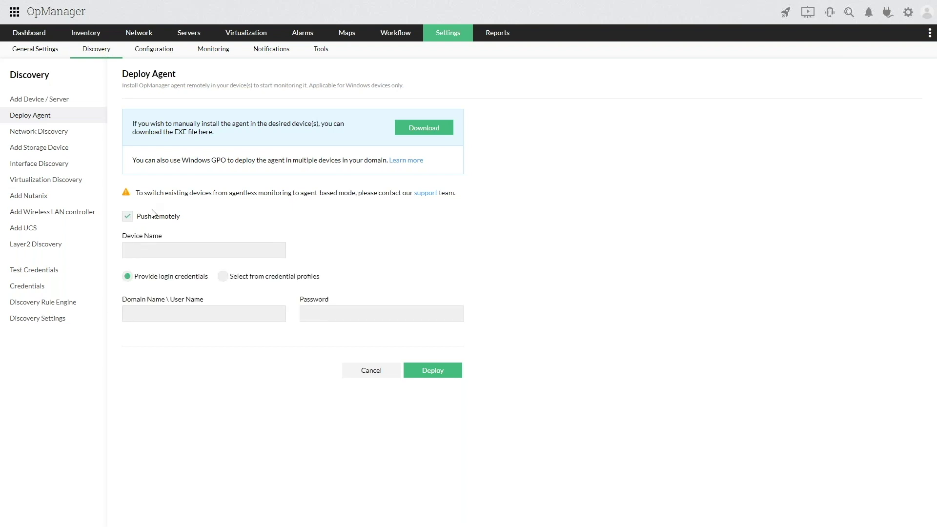
{"action": "left_click", "coordinate": [222, 277]}
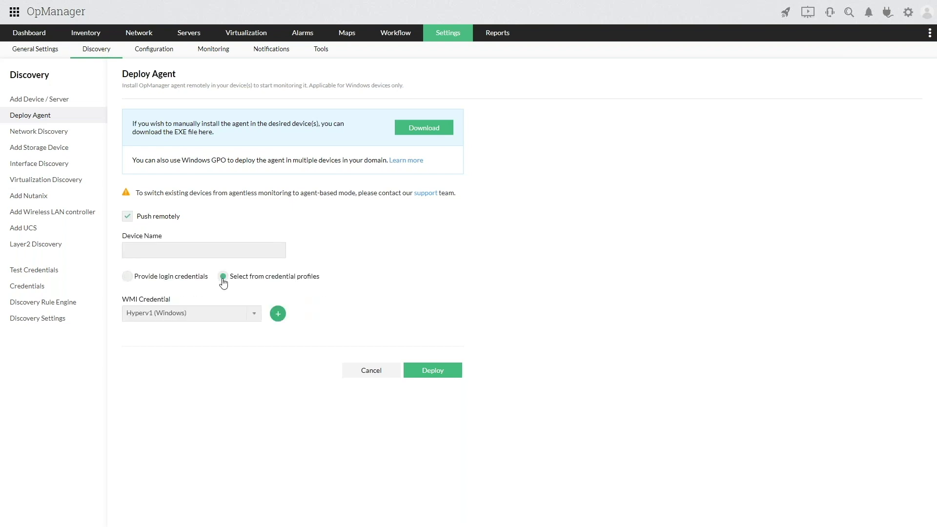
Set the agent's target device name to Mssql_server1 and choose WMI1 (Windows) as the WMI credential.
{"action": "left_click", "coordinate": [161, 256]}
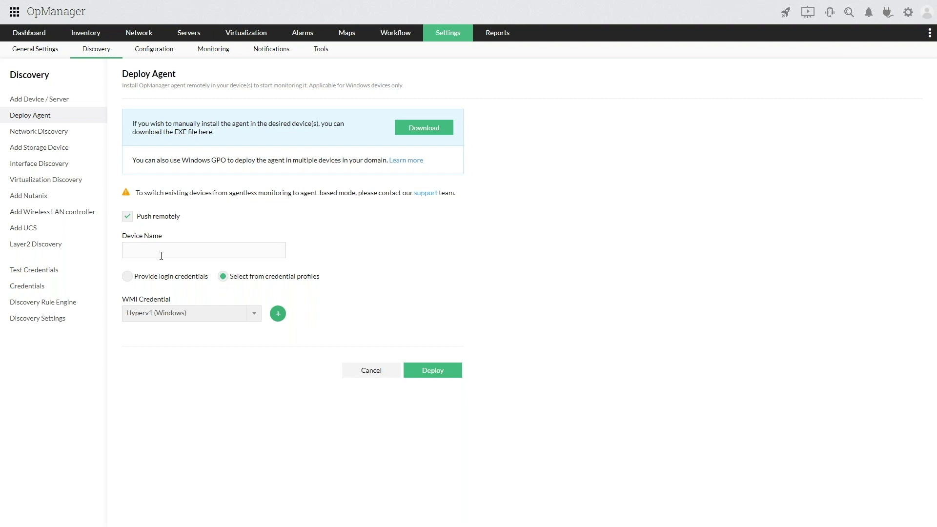
{"action": "type", "text": "swi"}
{"action": "key", "text": "BackSpace"}
{"action": "key", "text": "BackSpace"}
{"action": "key", "text": "BackSpace"}
{"action": "type", "text": "Mssql_server1"}
{"action": "left_click", "coordinate": [210, 315]}
{"action": "left_click", "coordinate": [189, 347]}
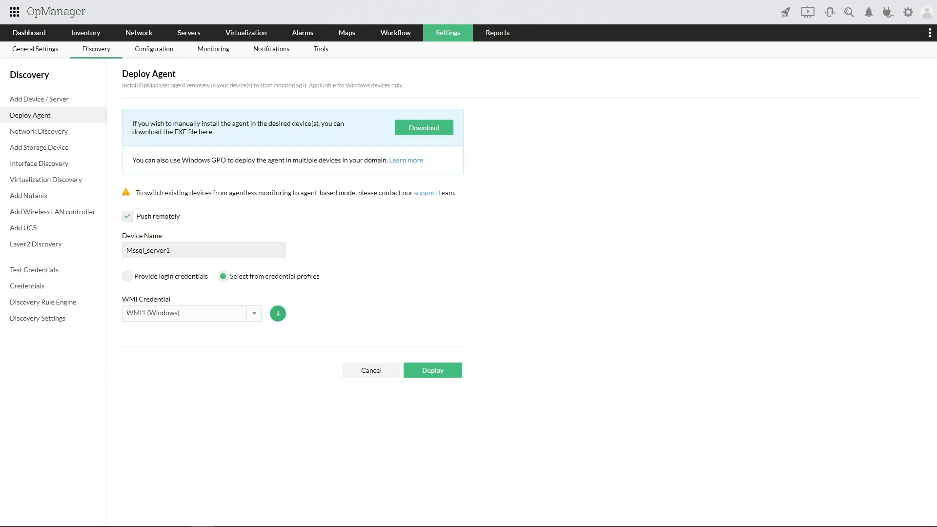
Switch to the OpManager help site in Chrome and read the guide to installing the agent with the Windows GPO scheduler.
{"action": "key", "text": "super+Tab"}
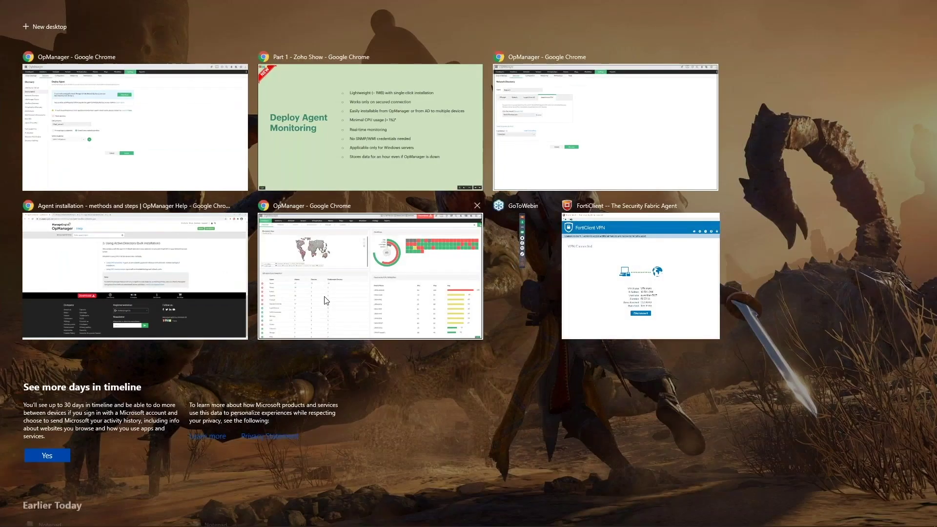
{"action": "left_click", "coordinate": [185, 282]}
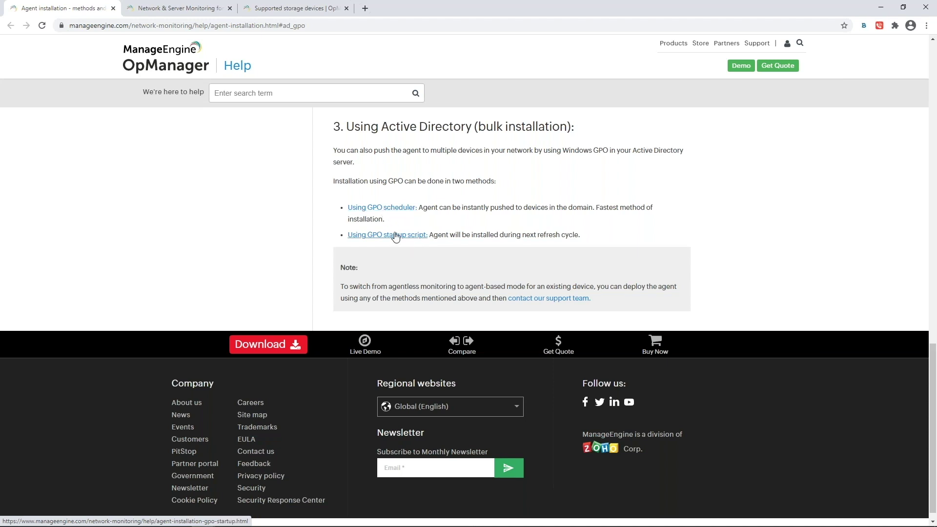
{"action": "left_click", "coordinate": [403, 209]}
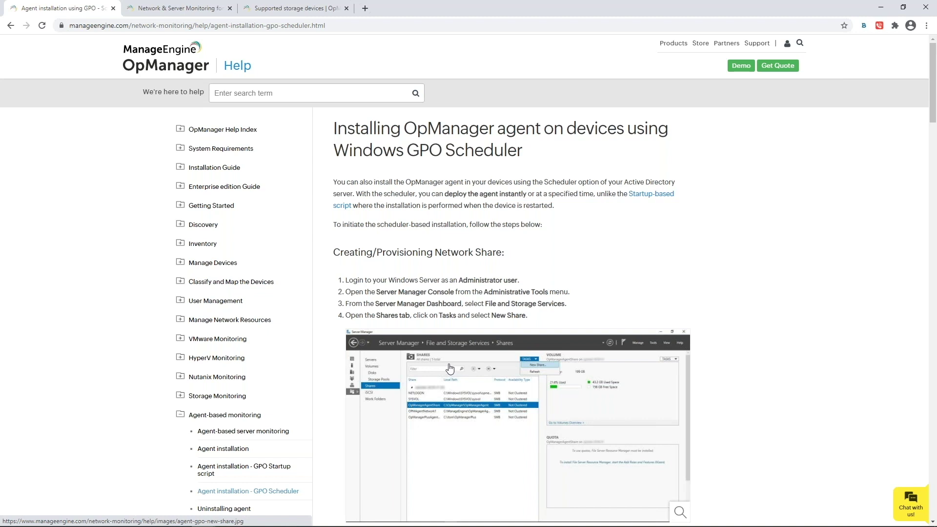
{"action": "scroll", "coordinate": [450, 368], "scroll_direction": "down", "scroll_amount": 9}
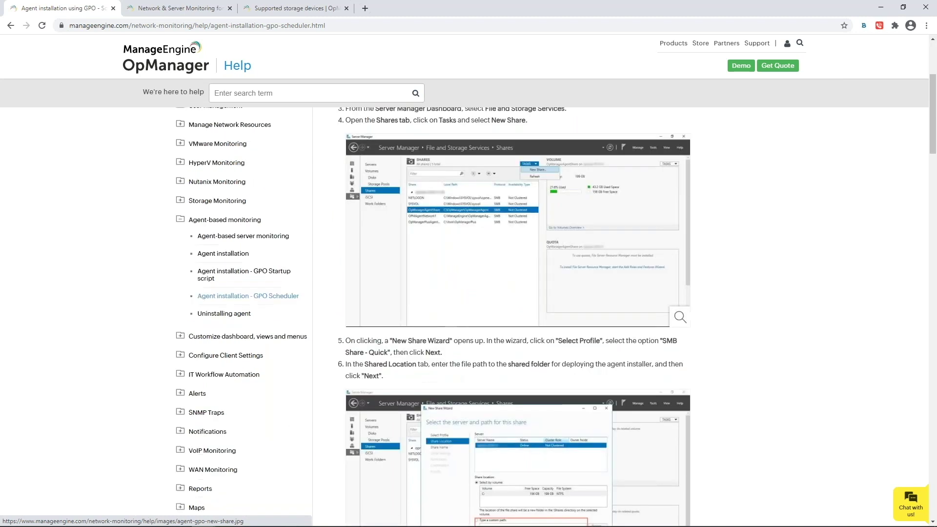
{"action": "scroll", "coordinate": [463, 404], "scroll_direction": "down", "scroll_amount": 17}
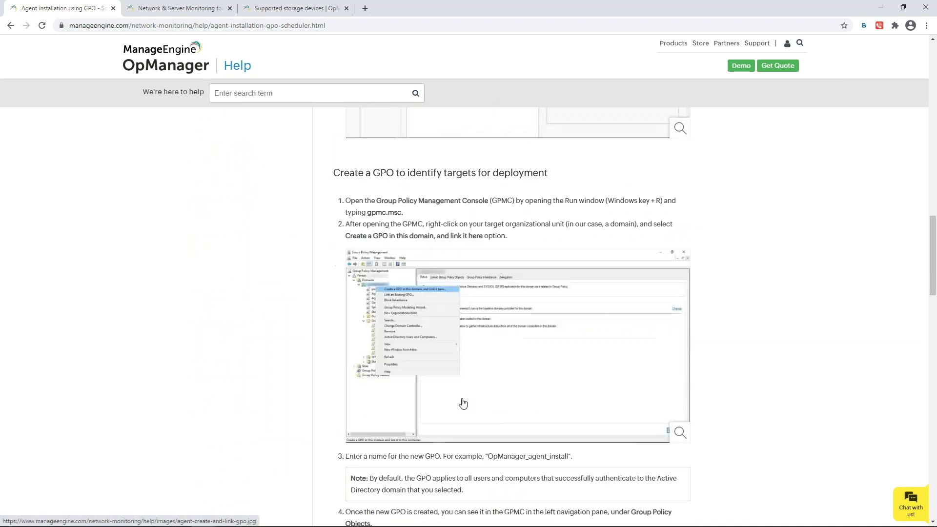
Read the rest of the GPO scheduler guide and open the guide to agent installation with a GPO startup script.
{"action": "scroll", "coordinate": [462, 404], "scroll_direction": "down", "scroll_amount": 5}
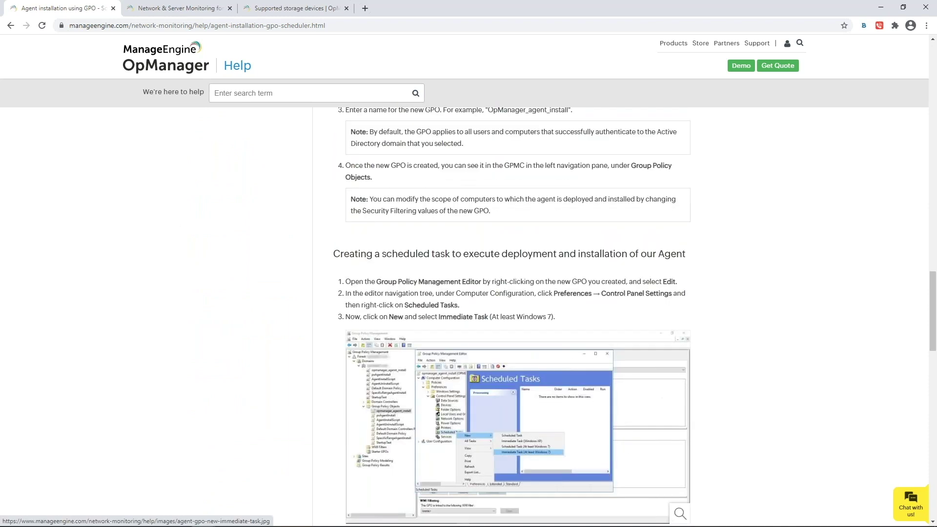
{"action": "scroll", "coordinate": [464, 403], "scroll_direction": "down", "scroll_amount": 6}
{"action": "scroll", "coordinate": [464, 403], "scroll_direction": "up", "scroll_amount": 6}
{"action": "scroll", "coordinate": [464, 403], "scroll_direction": "up", "scroll_amount": 20}
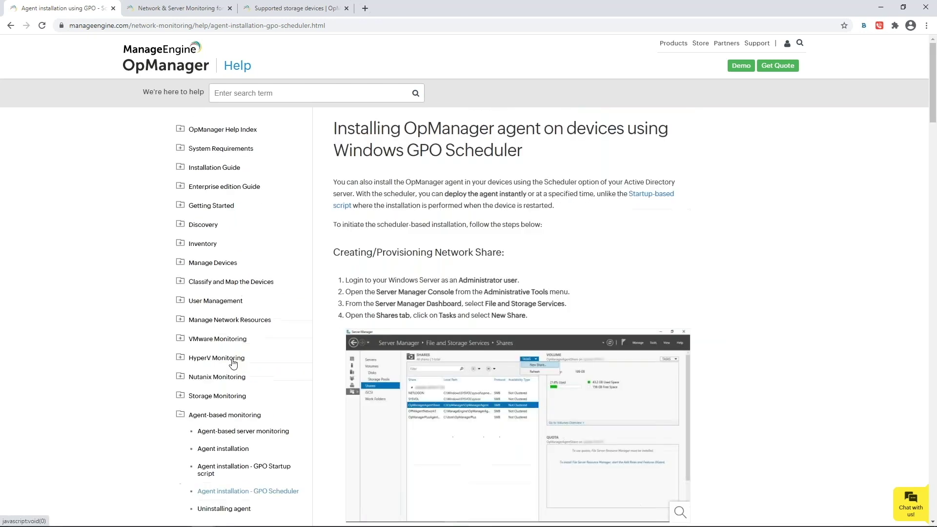
{"action": "scroll", "coordinate": [233, 364], "scroll_direction": "down", "scroll_amount": 2}
{"action": "left_click", "coordinate": [237, 373]}
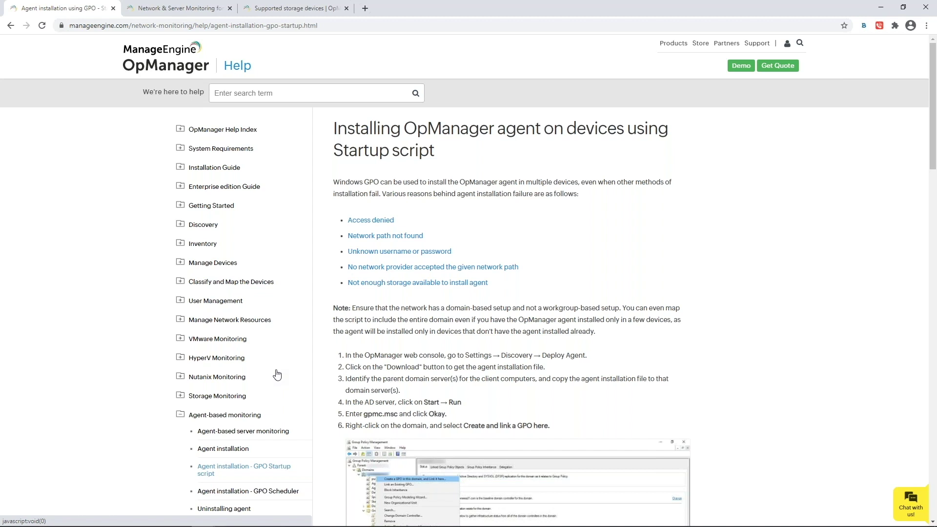
Return to OpManager's Deploy Agent page, and from there switch to the Zoho Show presentation and advance to the first point of the Interface Discovery slide.
{"action": "key", "text": "super+Tab"}
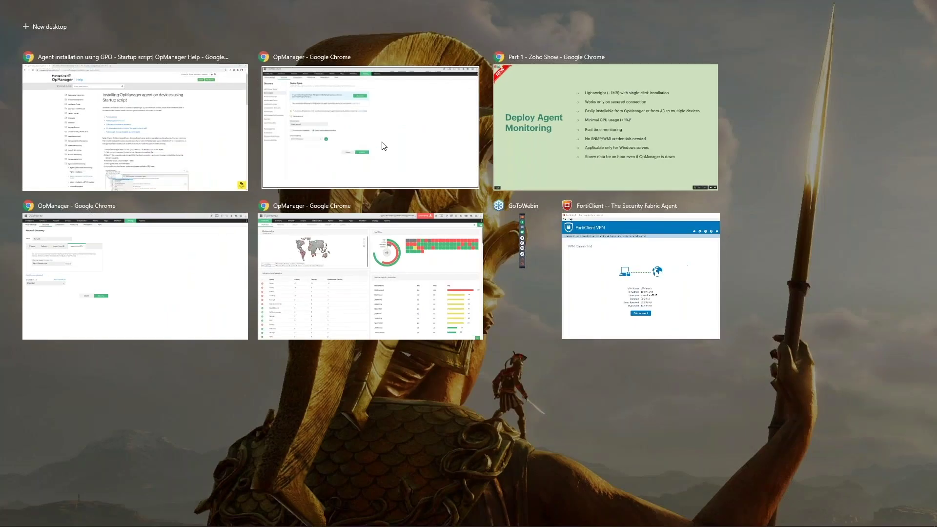
{"action": "left_click", "coordinate": [384, 145]}
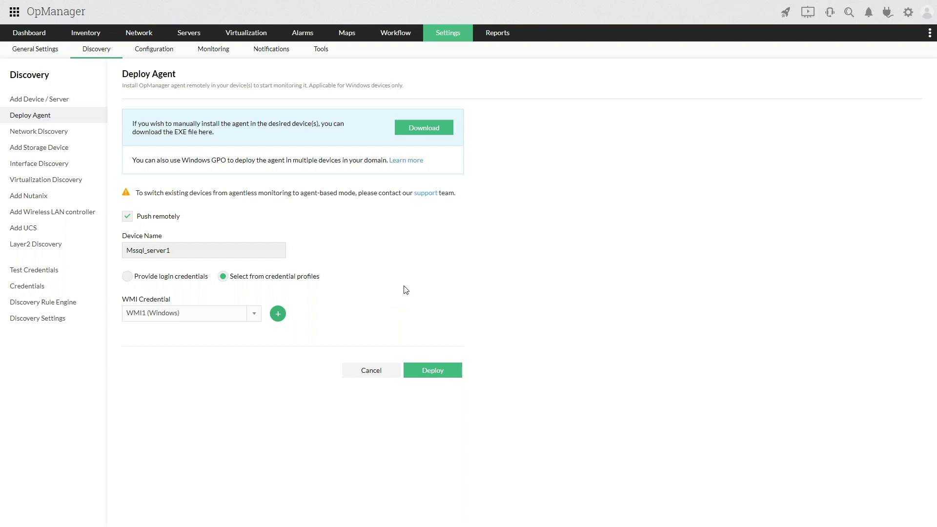
{"action": "key", "text": "super+Tab"}
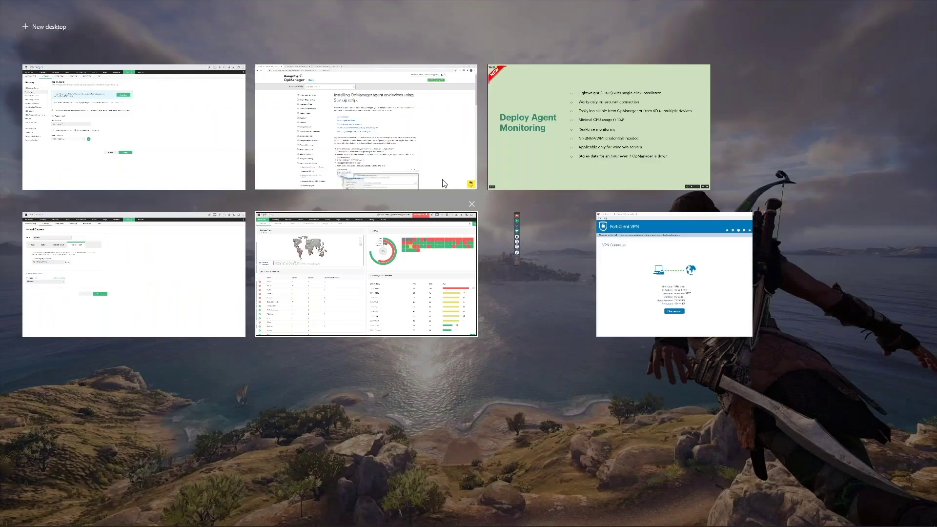
{"action": "left_click", "coordinate": [398, 409]}
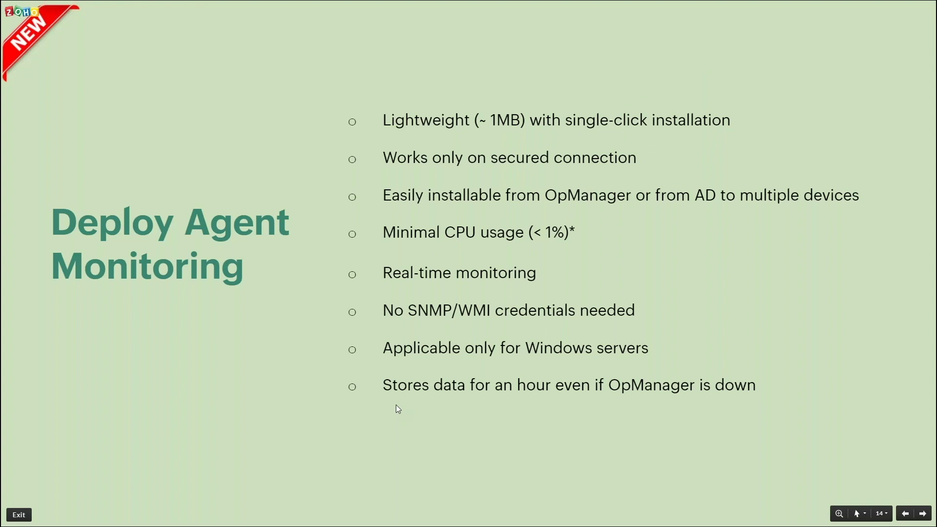
{"action": "key", "text": "Right"}
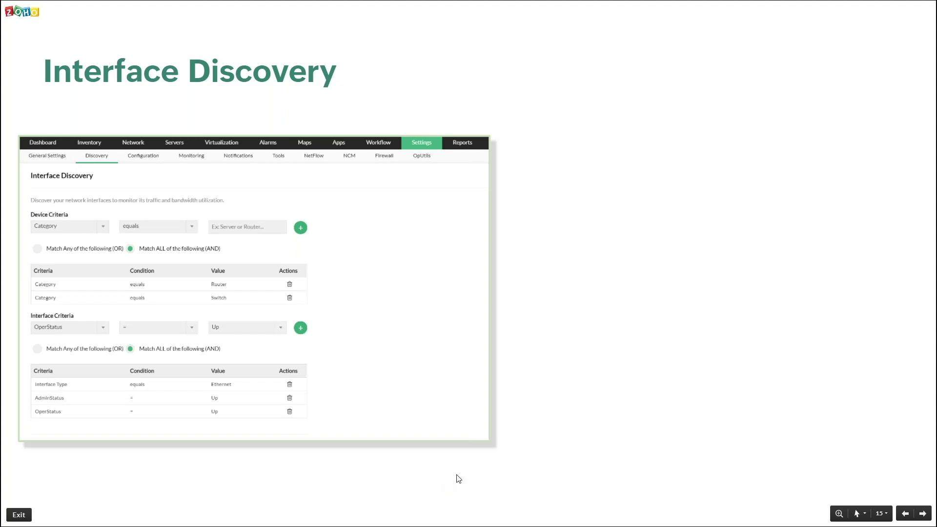
{"action": "left_click", "coordinate": [458, 478]}
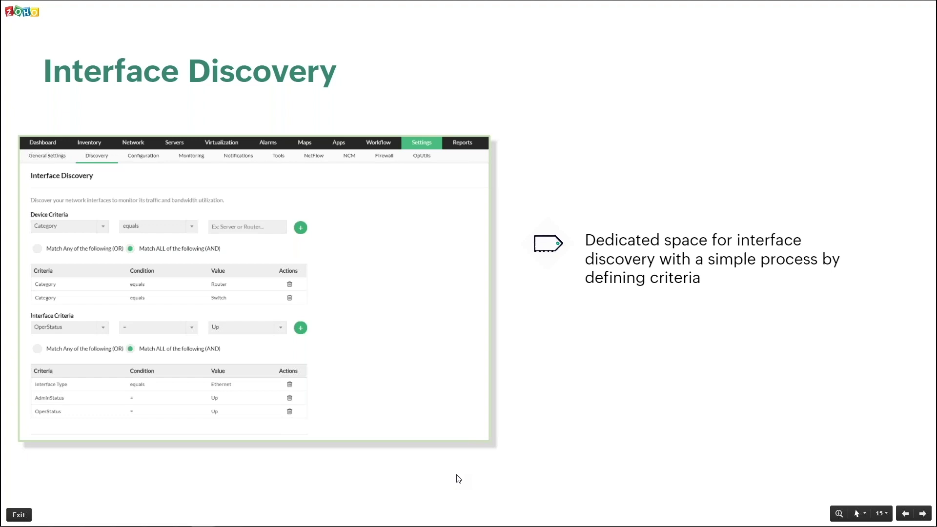
Switch to OpManager and open the Interface Discovery settings.
{"action": "key", "text": "super+Tab"}
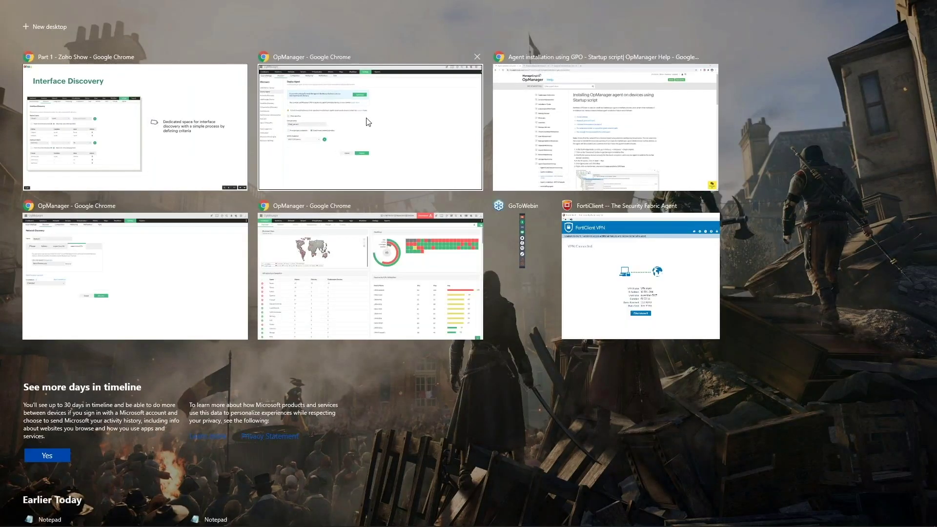
{"action": "left_click", "coordinate": [368, 122]}
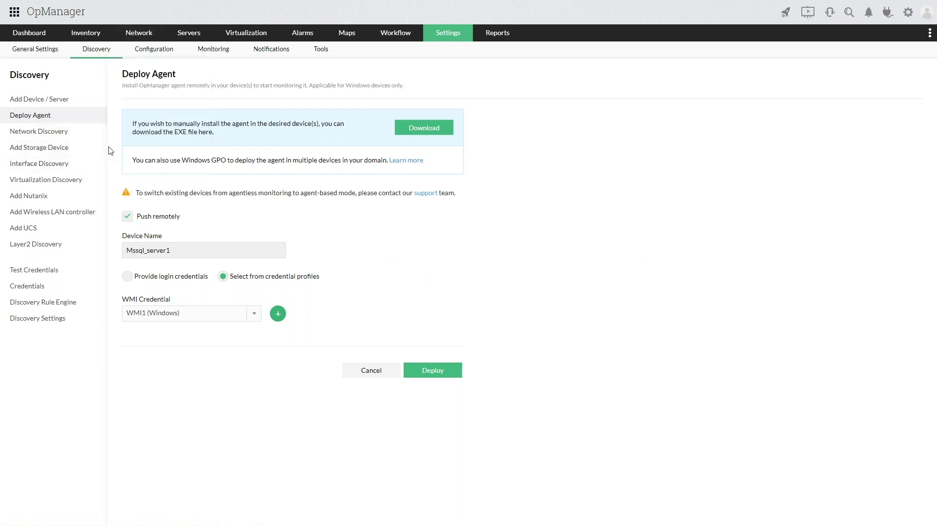
{"action": "mouse_move", "coordinate": [448, 34]}
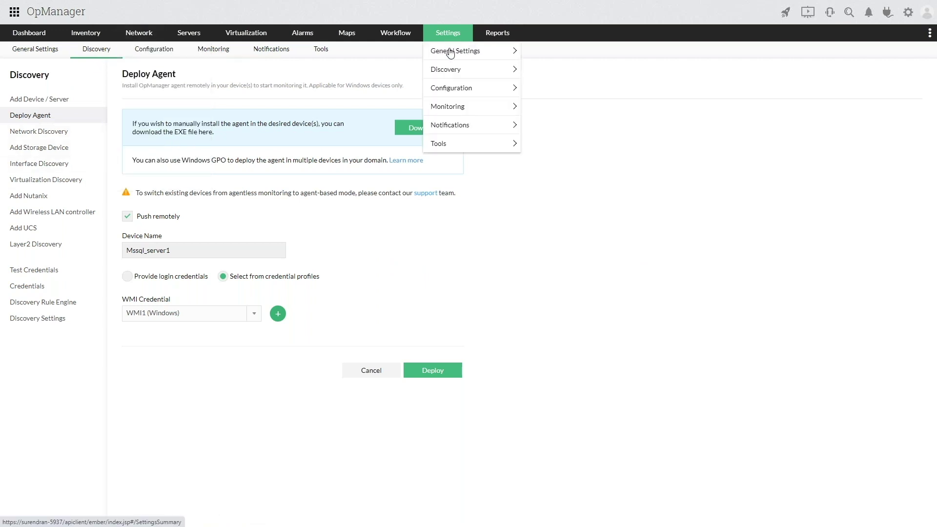
{"action": "mouse_move", "coordinate": [451, 71]}
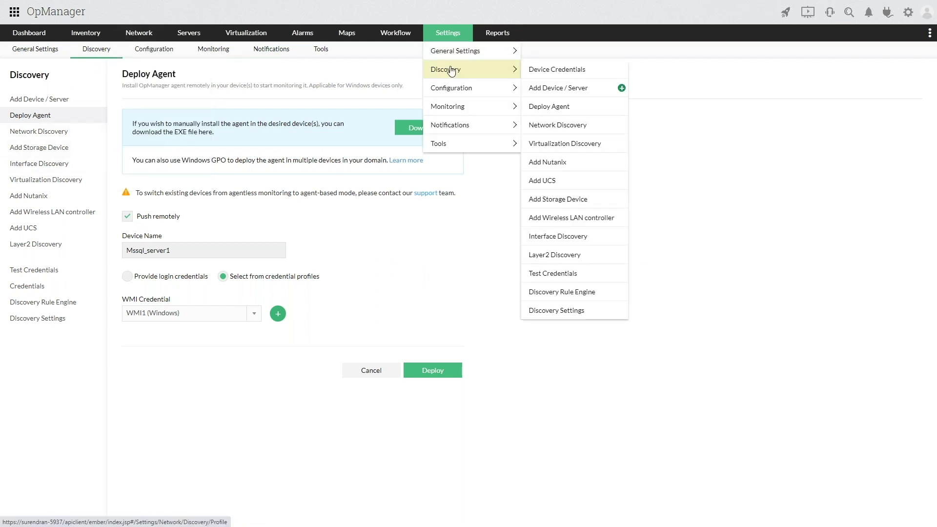
{"action": "left_click", "coordinate": [555, 237]}
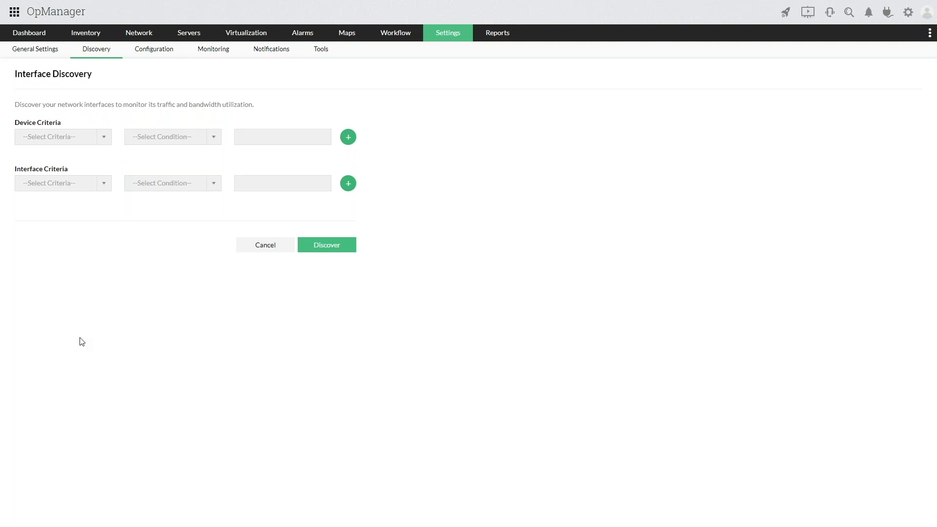
Define the device criterion for interface discovery as Category equals Router.
{"action": "left_click", "coordinate": [82, 142]}
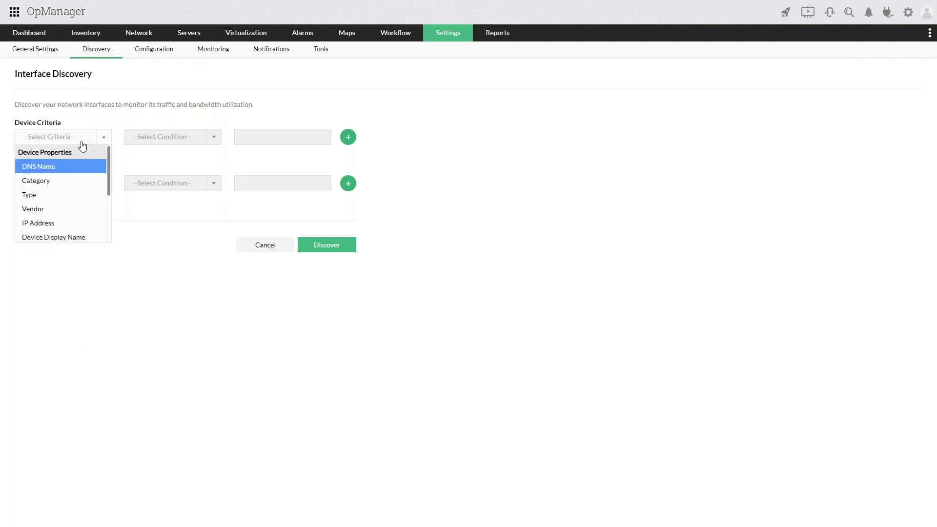
{"action": "left_click", "coordinate": [74, 186]}
{"action": "left_click", "coordinate": [274, 142]}
{"action": "type", "text": "R"}
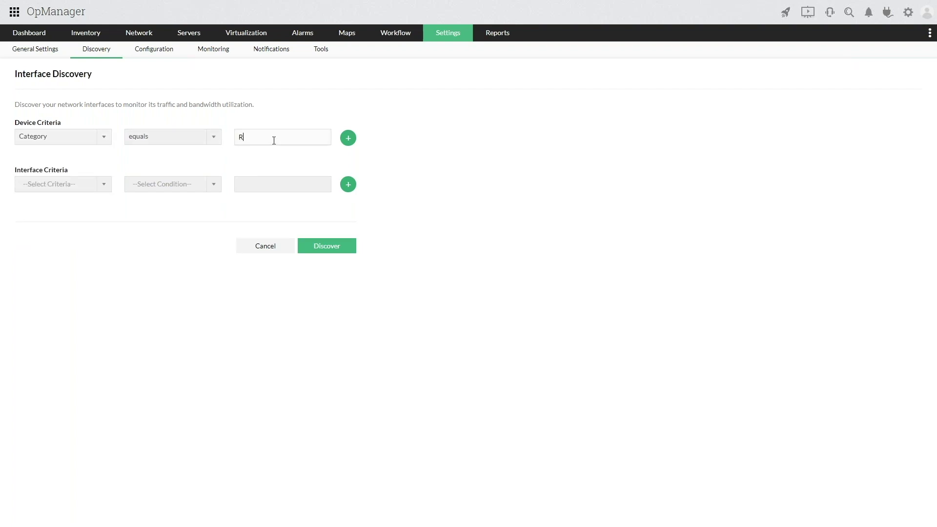
{"action": "type", "text": "otue"}
{"action": "key", "text": "BackSpace"}
{"action": "key", "text": "BackSpace"}
{"action": "type", "text": "ute"}
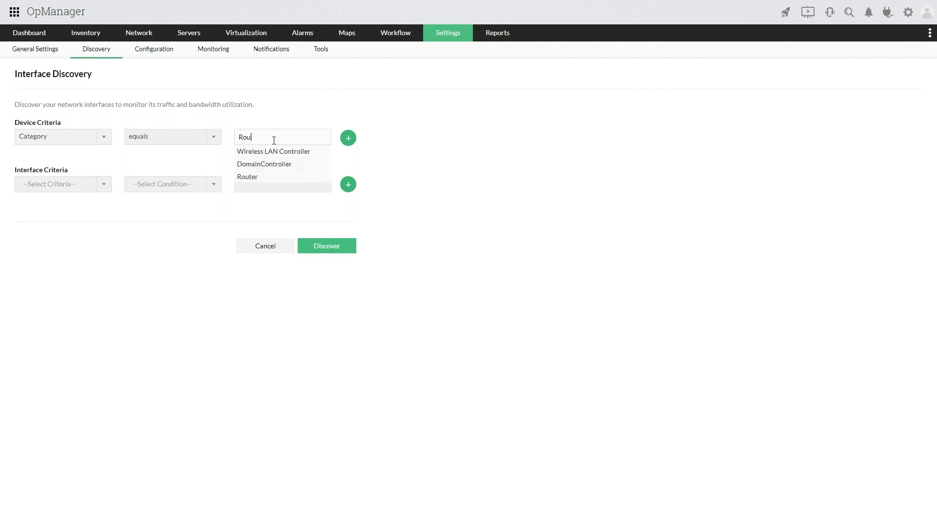
{"action": "key", "text": "BackSpace"}
{"action": "type", "text": "er"}
{"action": "left_click", "coordinate": [266, 151]}
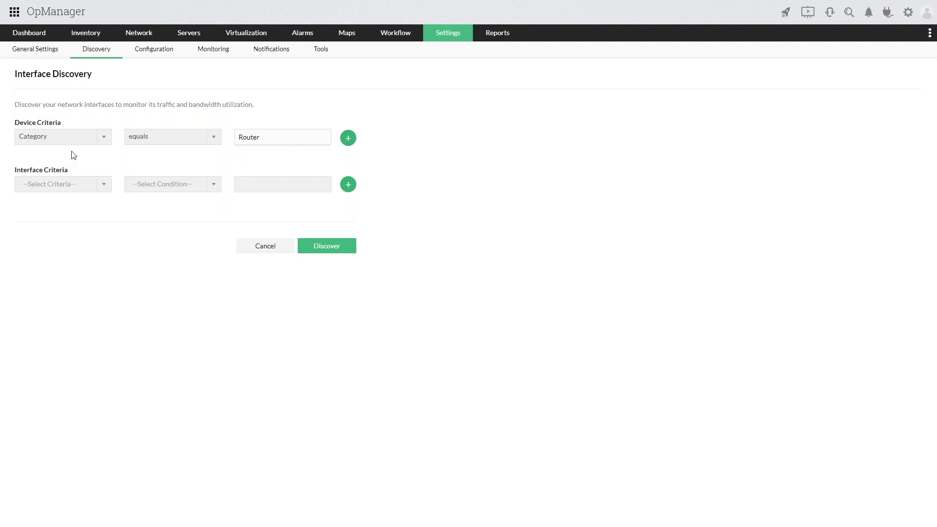
Add the interface criterion AdminStatus = Up.
{"action": "left_click", "coordinate": [85, 188]}
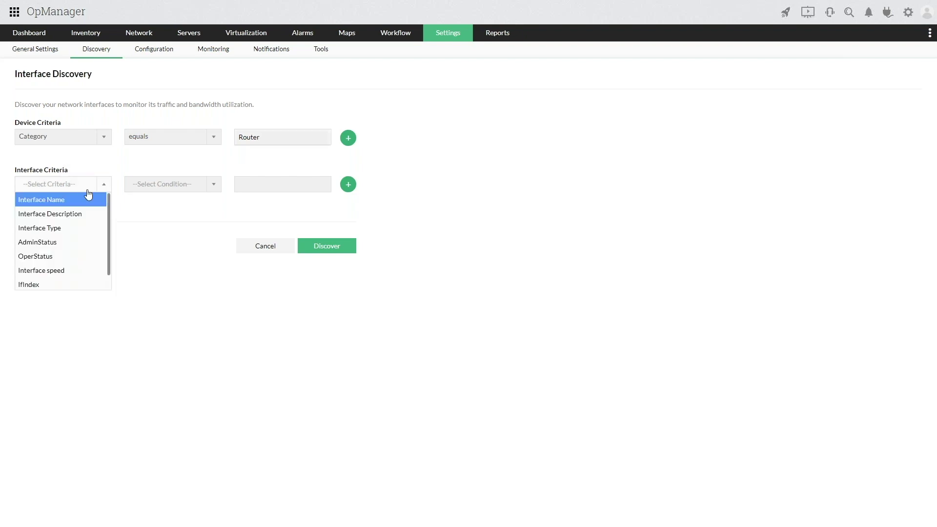
{"action": "left_click", "coordinate": [80, 244]}
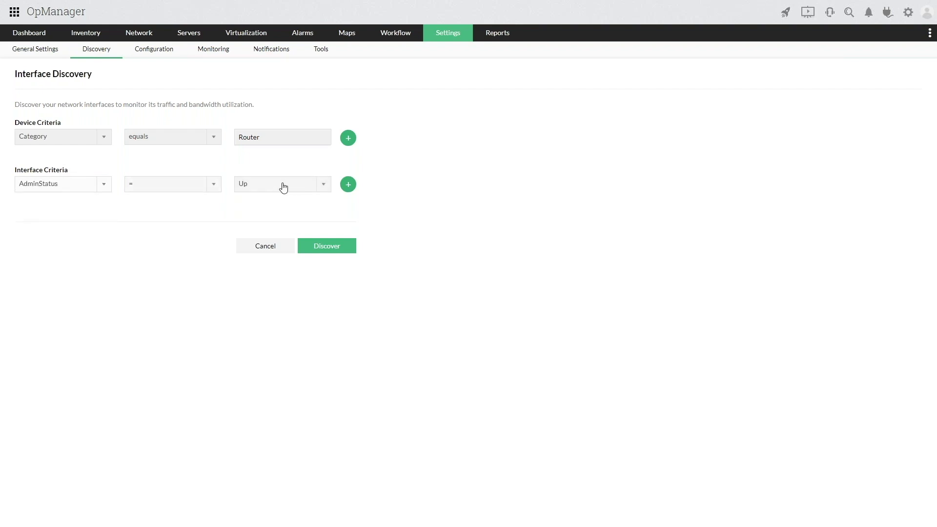
{"action": "left_click", "coordinate": [347, 185]}
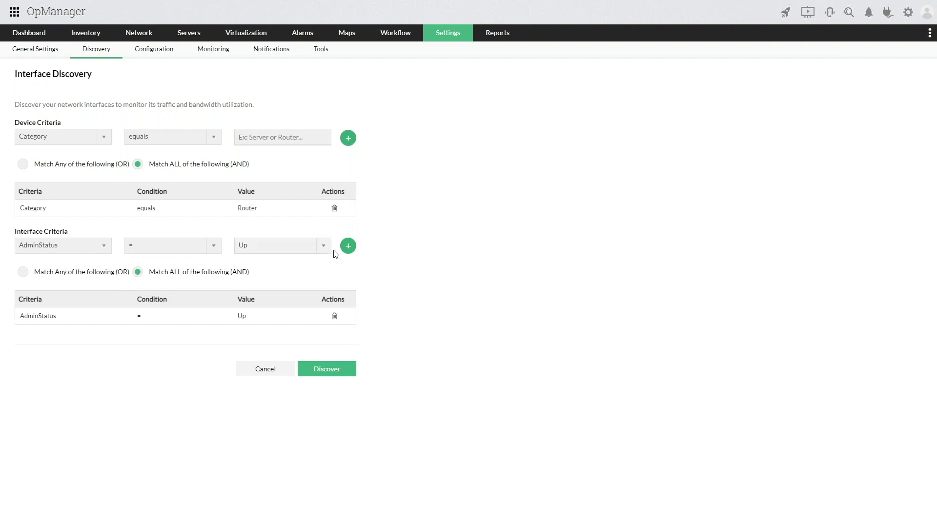
Add a second interface criterion, Interface Type equals Ethernet.
{"action": "left_click", "coordinate": [44, 249]}
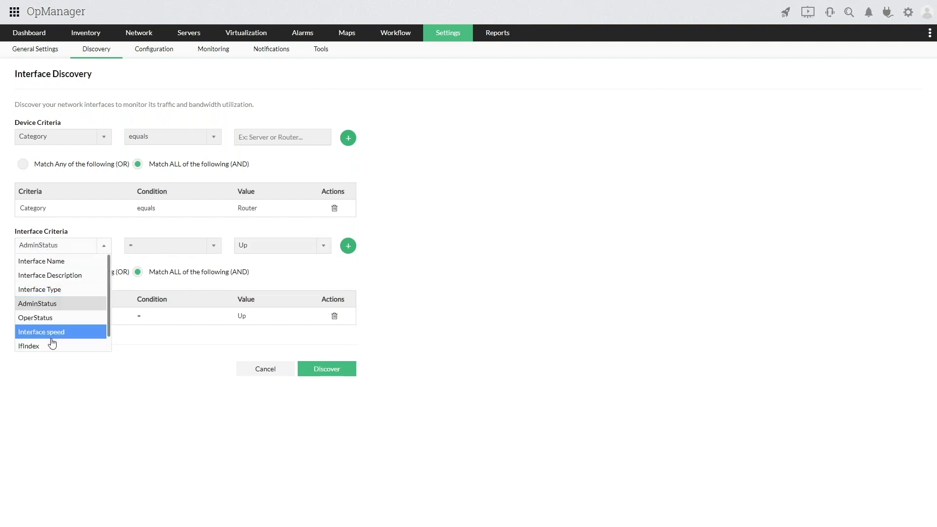
{"action": "left_click", "coordinate": [55, 292]}
{"action": "left_click", "coordinate": [285, 248]}
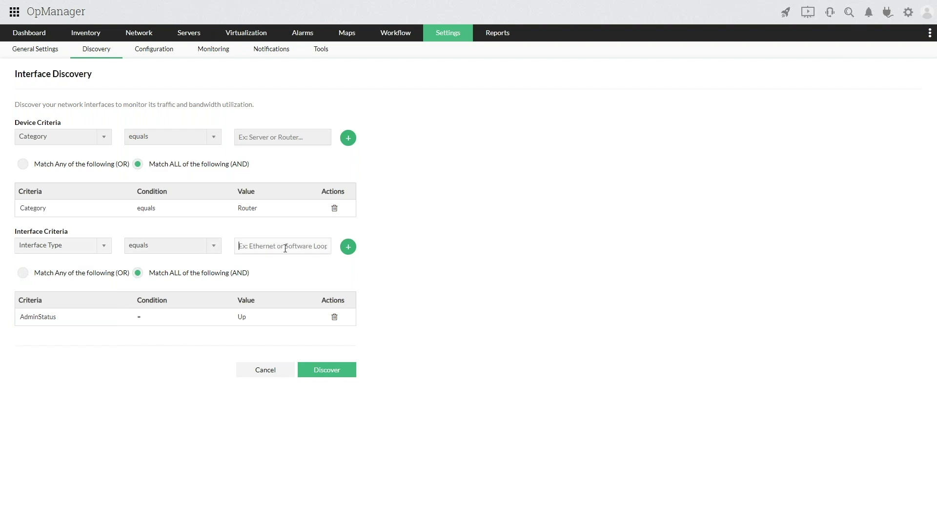
{"action": "type", "text": "Ete"}
{"action": "key", "text": "BackSpace"}
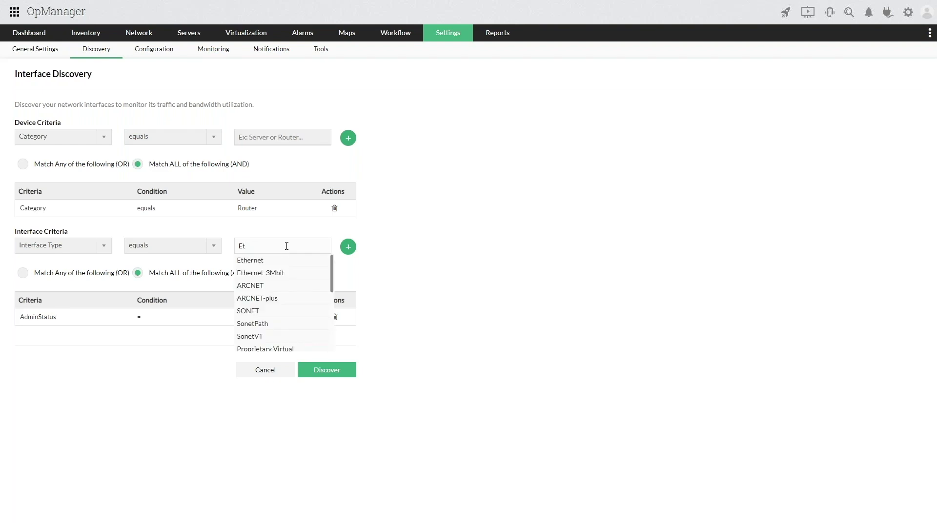
{"action": "left_click", "coordinate": [264, 262]}
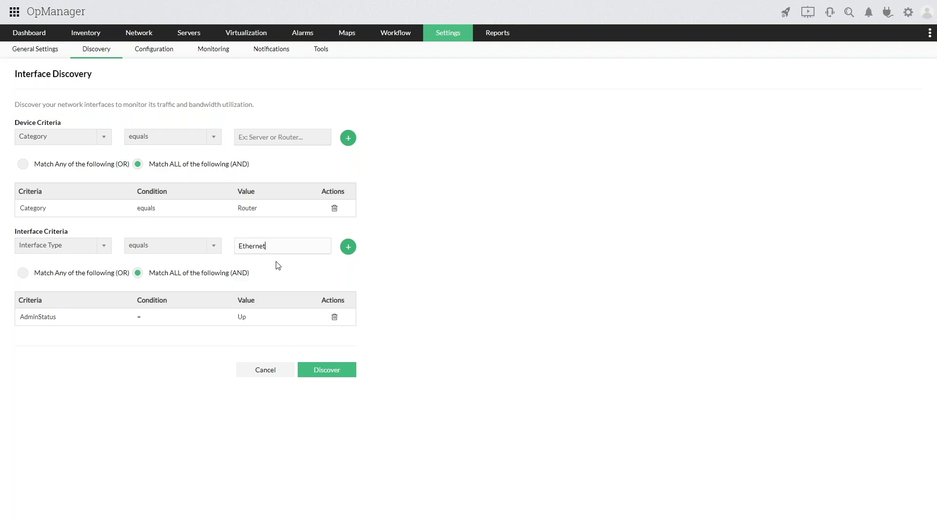
{"action": "left_click", "coordinate": [349, 248]}
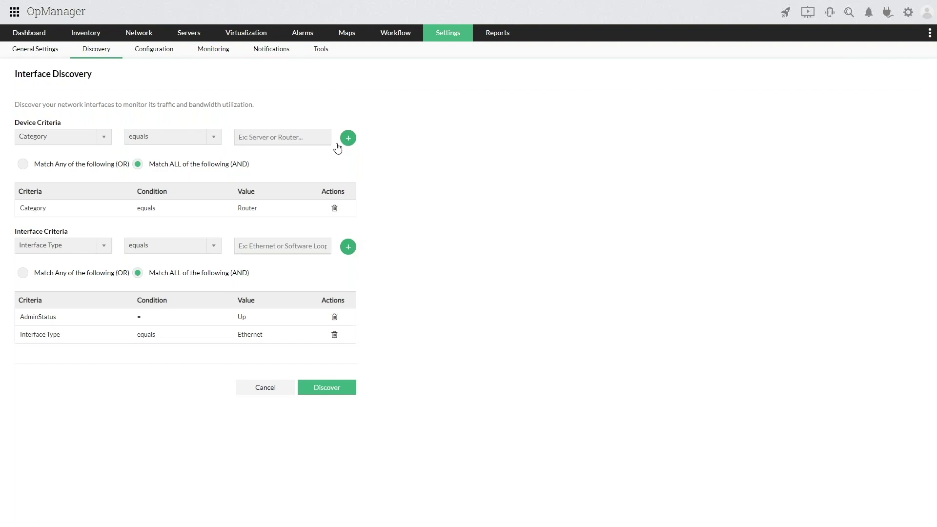
Add a second device criterion, Category equals Switch.
{"action": "left_click", "coordinate": [268, 142]}
{"action": "type", "text": "Switch"}
{"action": "left_click", "coordinate": [250, 164]}
{"action": "left_click", "coordinate": [342, 135]}
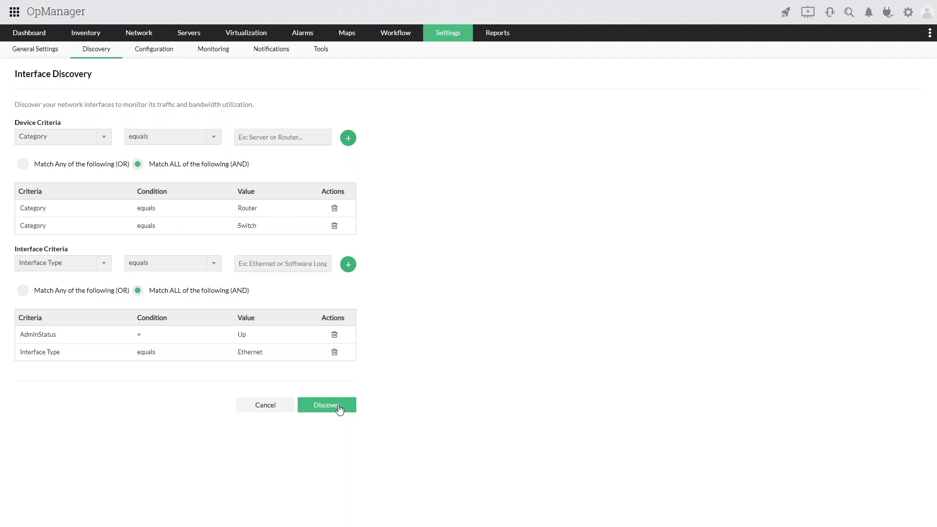
Switch to the Zoho Show presentation and advance to the points of the Update properties slide.
{"action": "key", "text": "super+Tab"}
{"action": "left_click", "coordinate": [389, 161]}
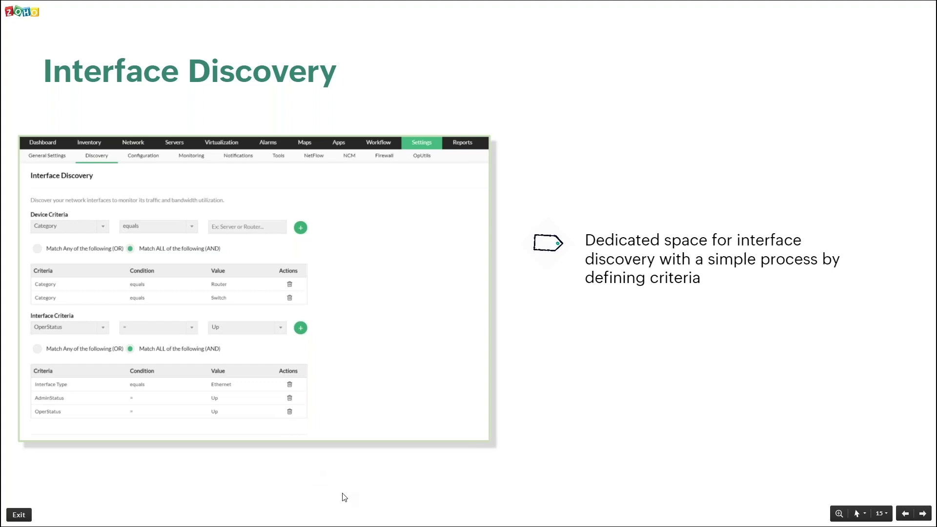
{"action": "key", "text": "Right"}
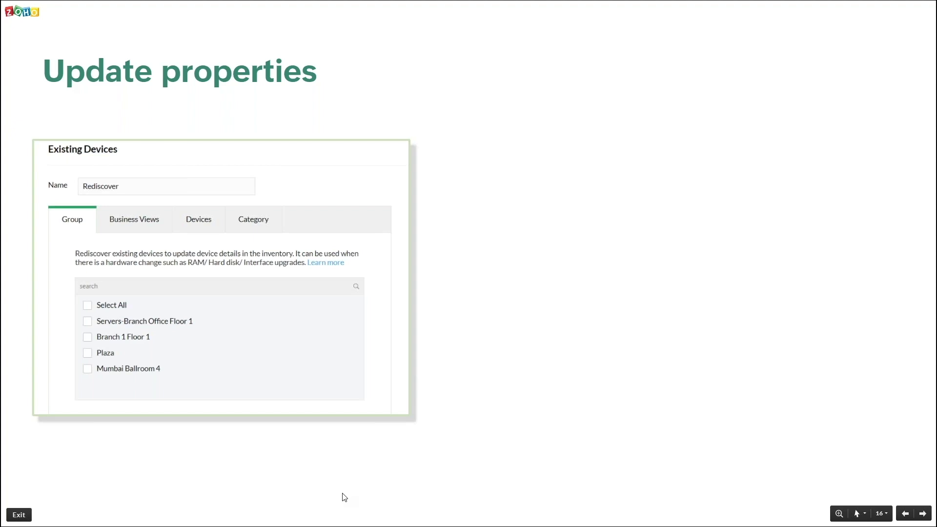
{"action": "left_click", "coordinate": [356, 441]}
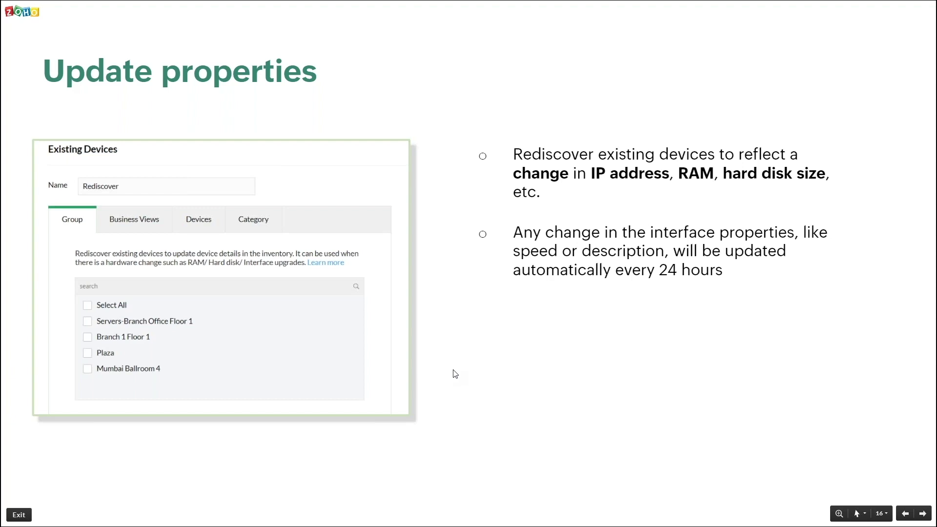
Switch to OpManager and start a new rediscovery profile for existing devices.
{"action": "key", "text": "super+Tab"}
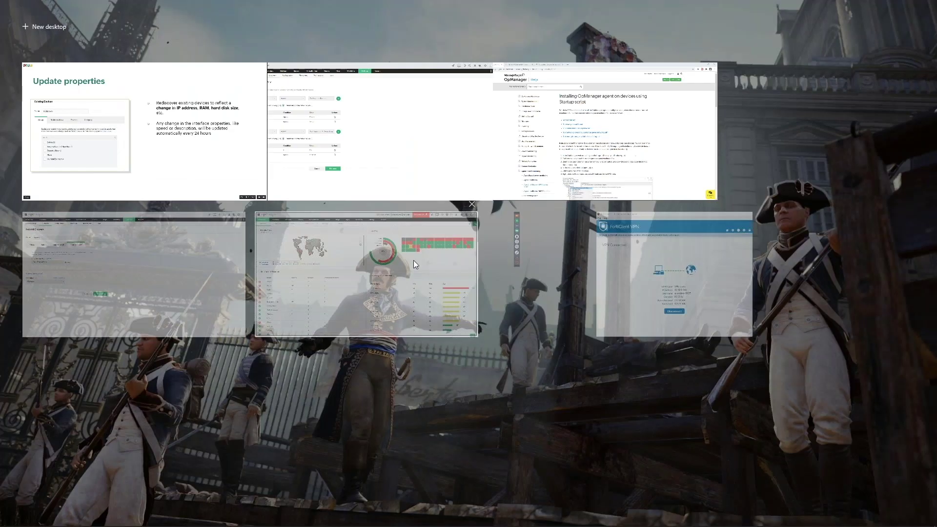
{"action": "left_click", "coordinate": [386, 137]}
{"action": "left_click", "coordinate": [111, 50]}
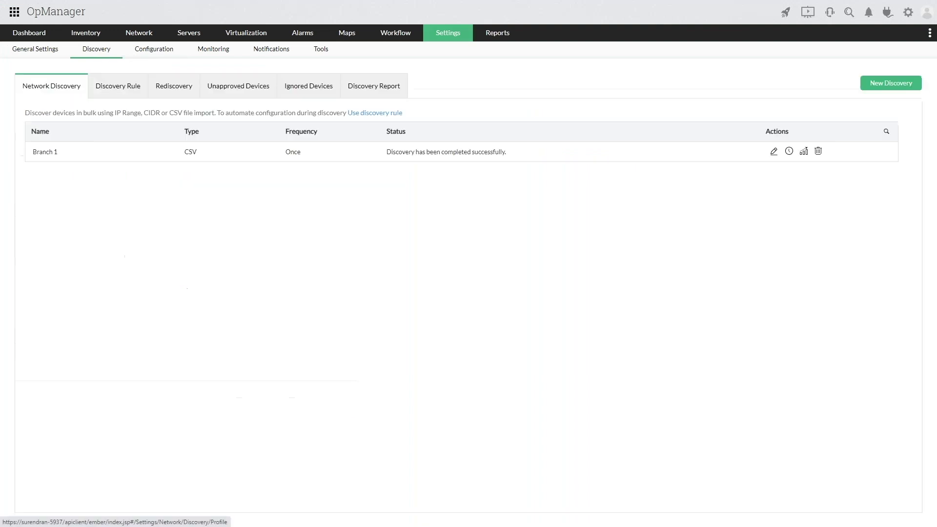
{"action": "left_click", "coordinate": [182, 90]}
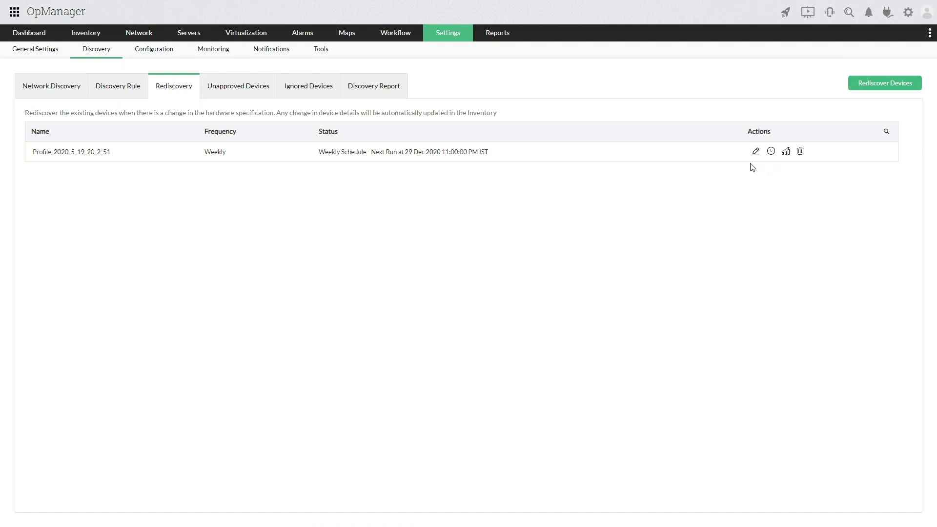
{"action": "left_click", "coordinate": [884, 89]}
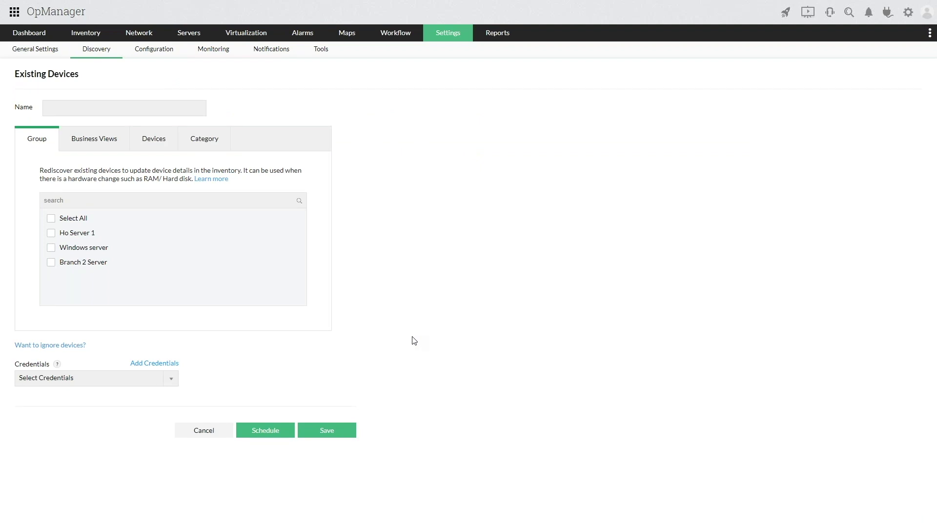
Select the Branch 2 Server group for rediscovery and assign the WMI1 and network device credentials.
{"action": "left_click", "coordinate": [51, 264]}
{"action": "left_click", "coordinate": [145, 381]}
{"action": "left_click", "coordinate": [38, 444]}
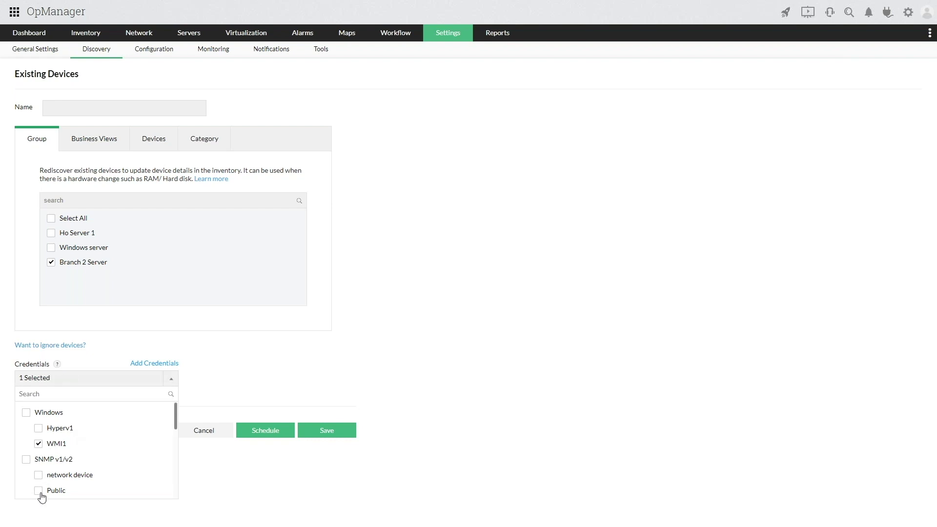
{"action": "left_click", "coordinate": [54, 477]}
{"action": "left_click", "coordinate": [170, 379]}
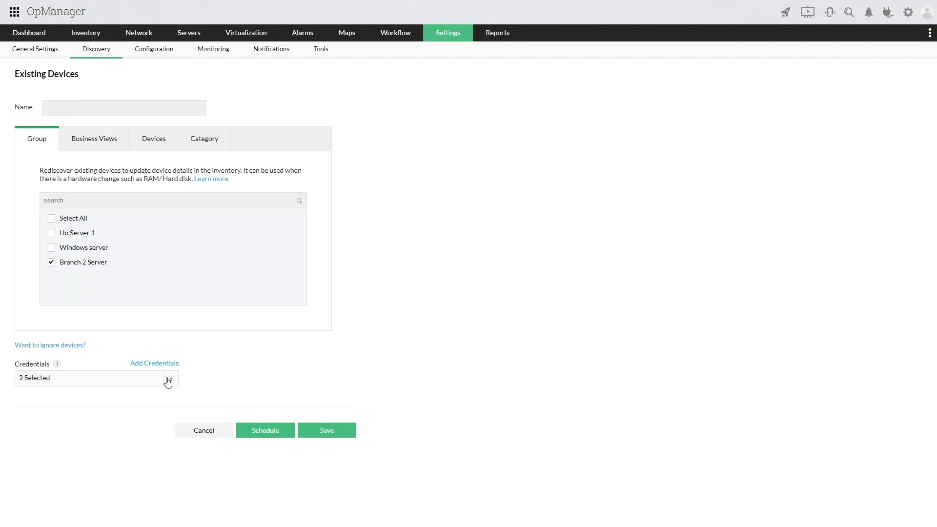
Name the rediscovery profile Branch 2.
{"action": "left_click", "coordinate": [271, 435]}
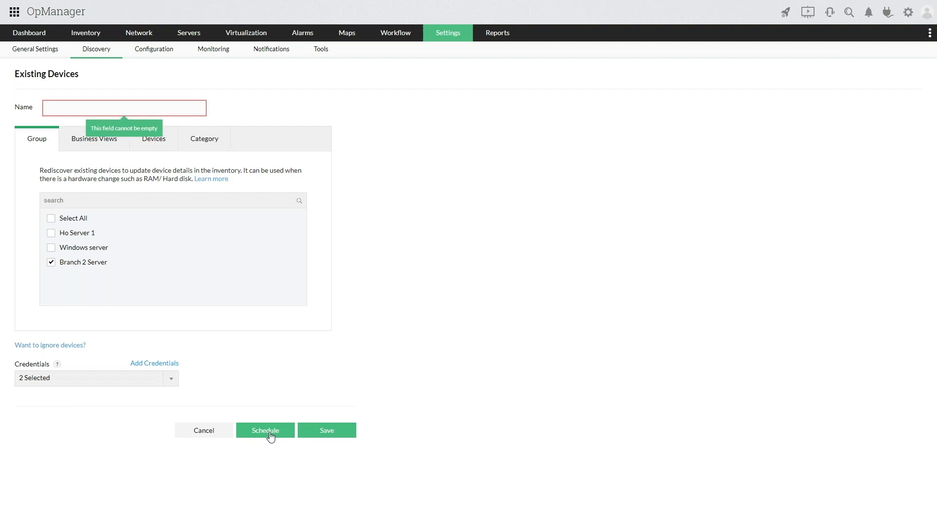
{"action": "left_click", "coordinate": [87, 109]}
{"action": "type", "text": "Bra"}
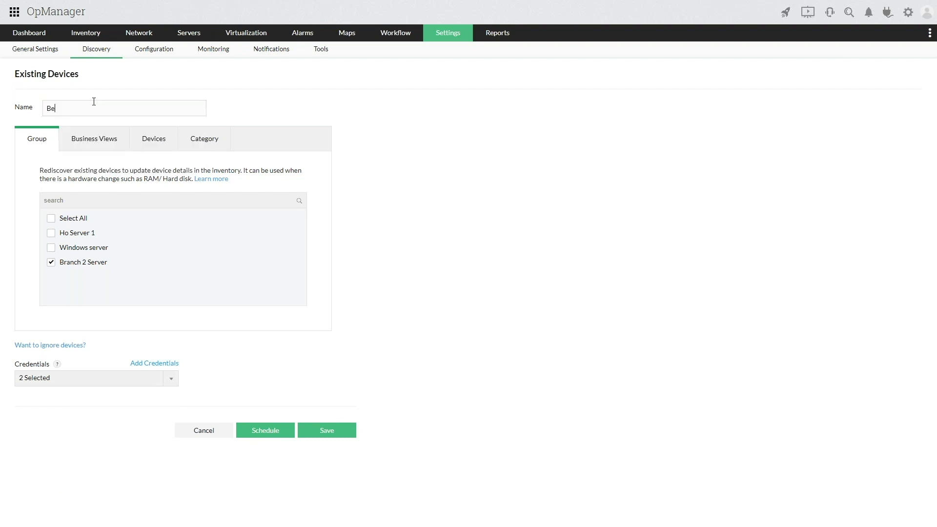
{"action": "key", "text": "Down"}
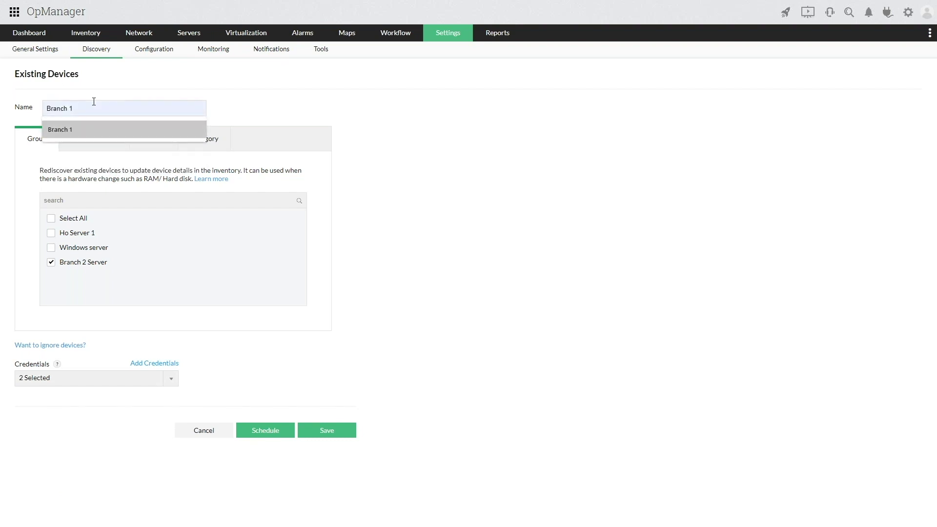
{"action": "key", "text": "BackSpace"}
{"action": "key", "text": "Down"}
{"action": "key", "text": "Return"}
{"action": "key", "text": "BackSpace"}
{"action": "type", "text": "2"}
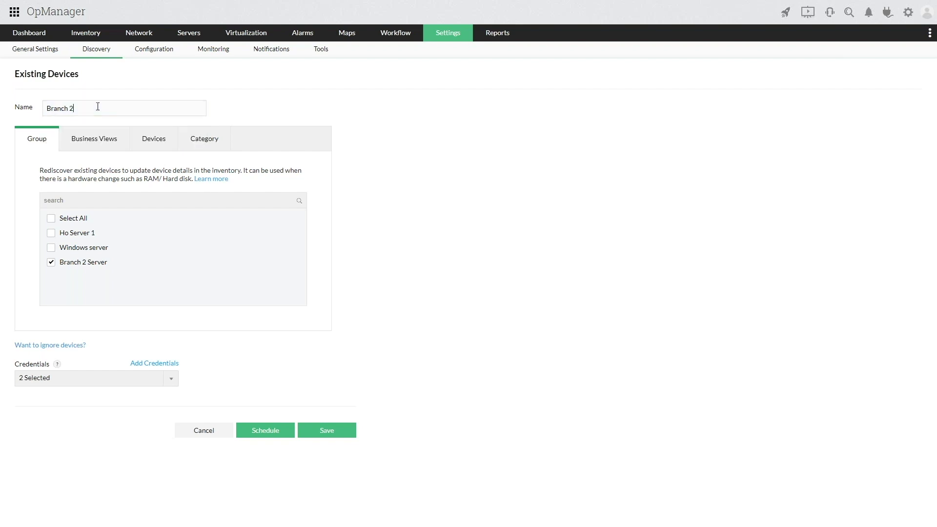
Review the discovery schedule's timing, re-discovery rule and email notification options, and close it without saving.
{"action": "left_click", "coordinate": [273, 431]}
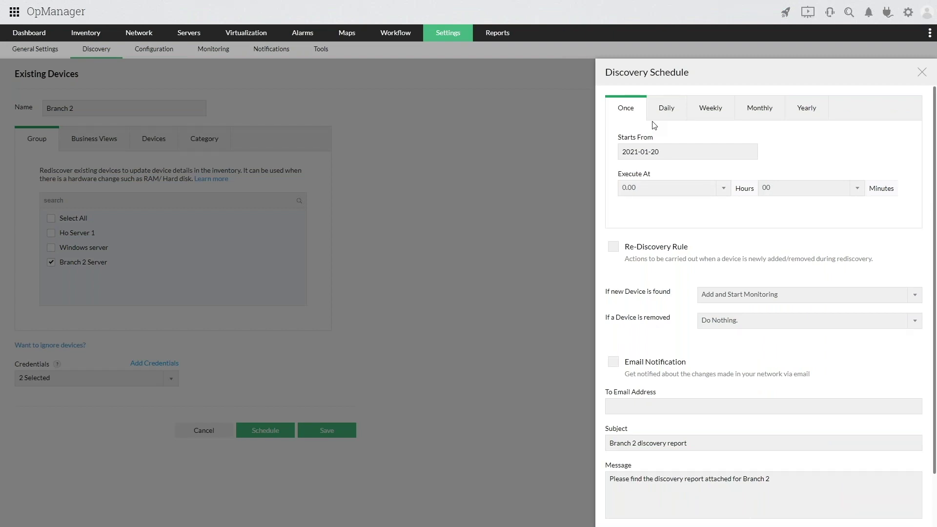
{"action": "scroll", "coordinate": [761, 334], "scroll_direction": "down", "scroll_amount": 2}
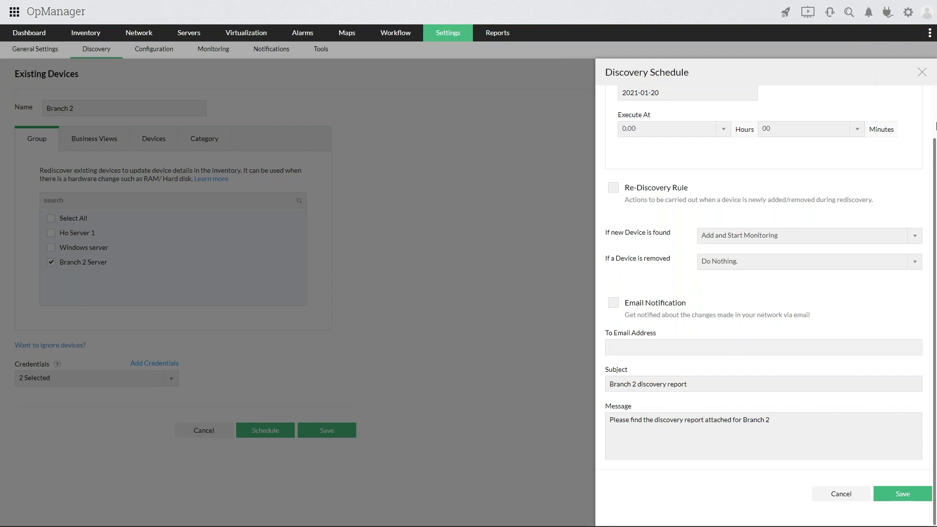
{"action": "left_click", "coordinate": [922, 73]}
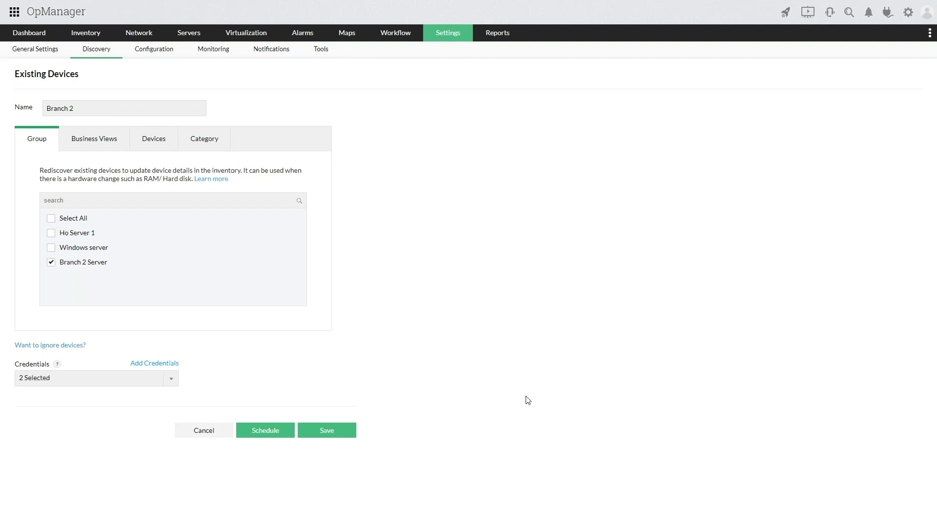
Switch to the Zoho Show presentation and advance to the Virtualization Discovery slide.
{"action": "key", "text": "super+Tab"}
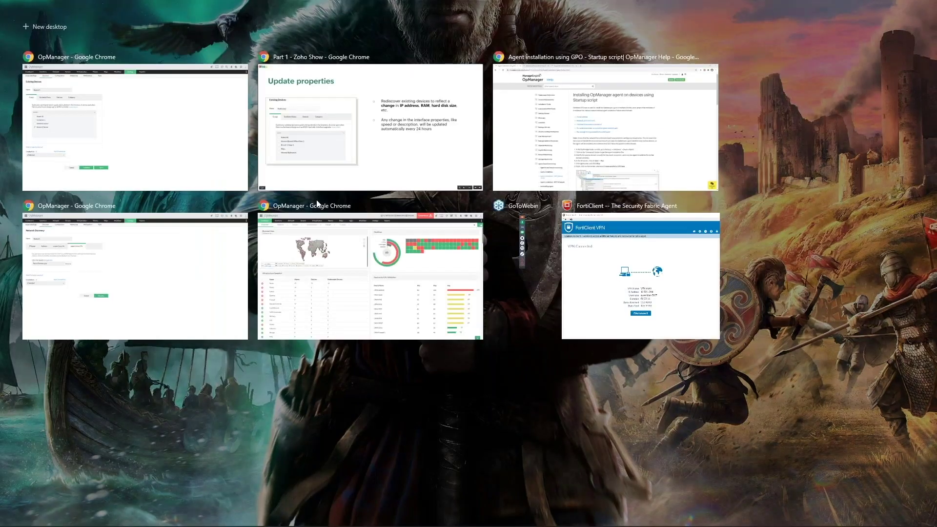
{"action": "left_click", "coordinate": [417, 163]}
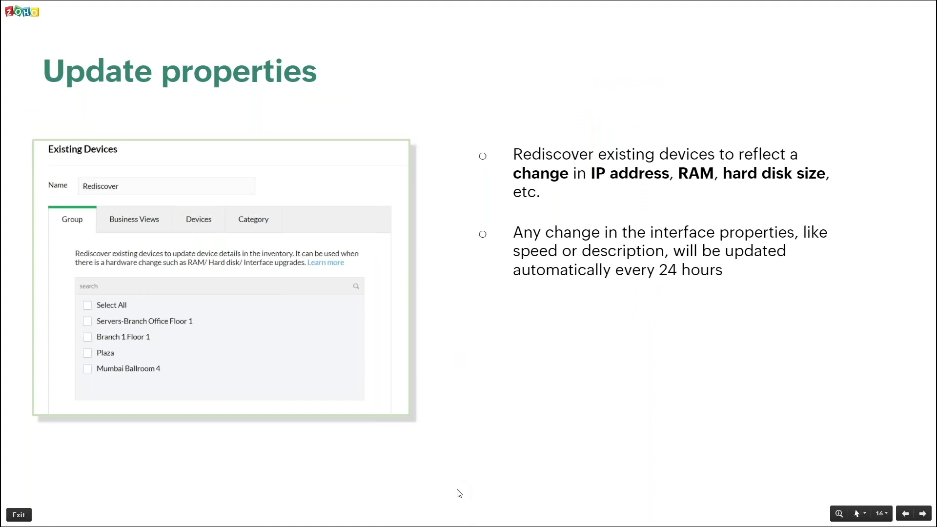
{"action": "key", "text": "Right"}
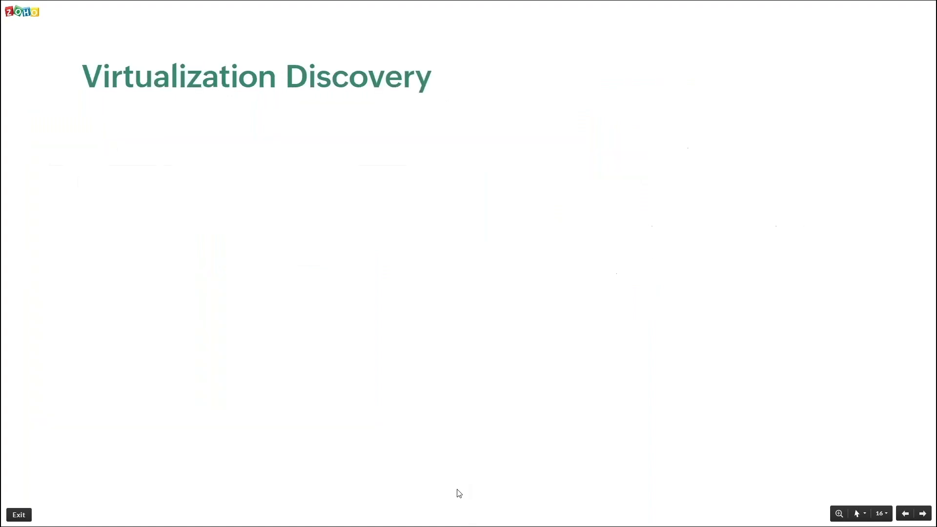